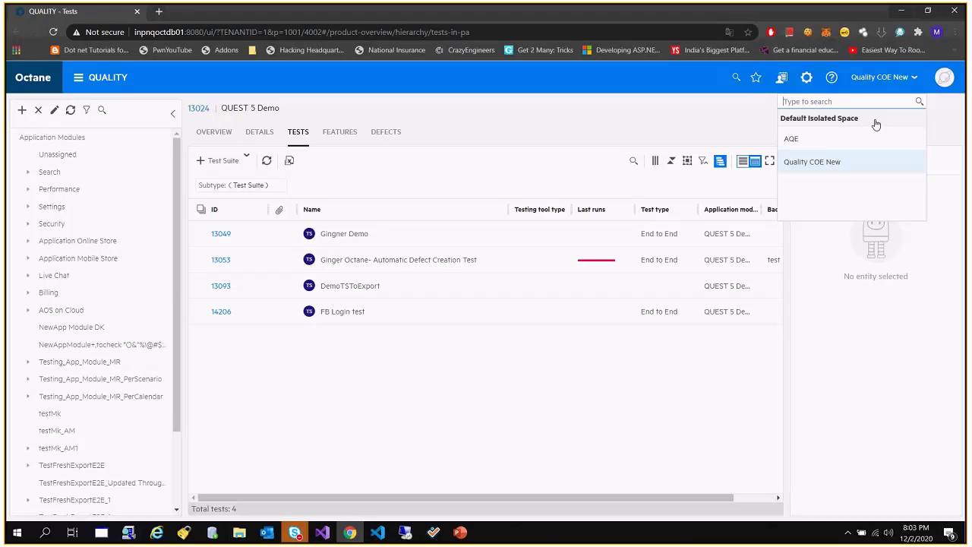
# Step: Check the workspace in Octane, switch to Ginger's ALM Connection Settings and select the Quality COE New project
pyautogui.click(439, 536)
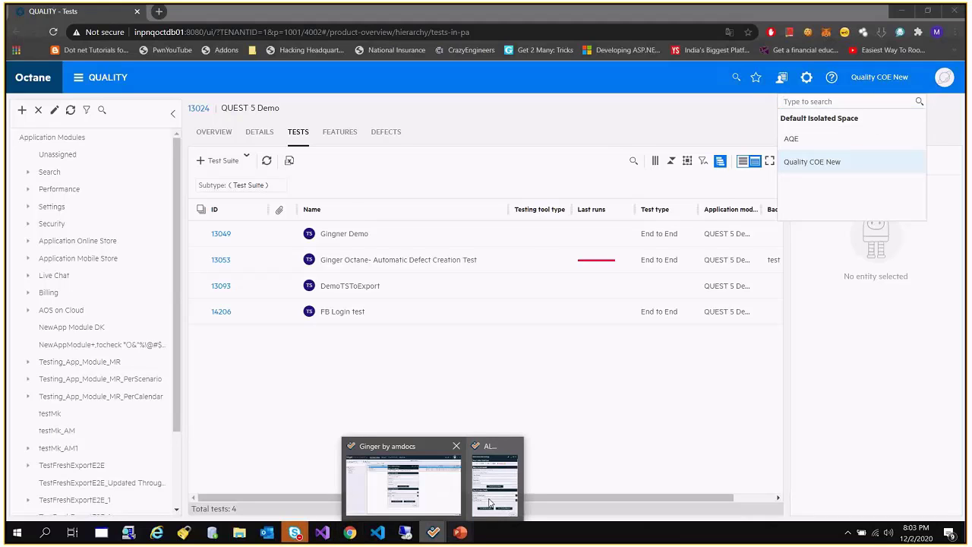
pyautogui.click(491, 503)
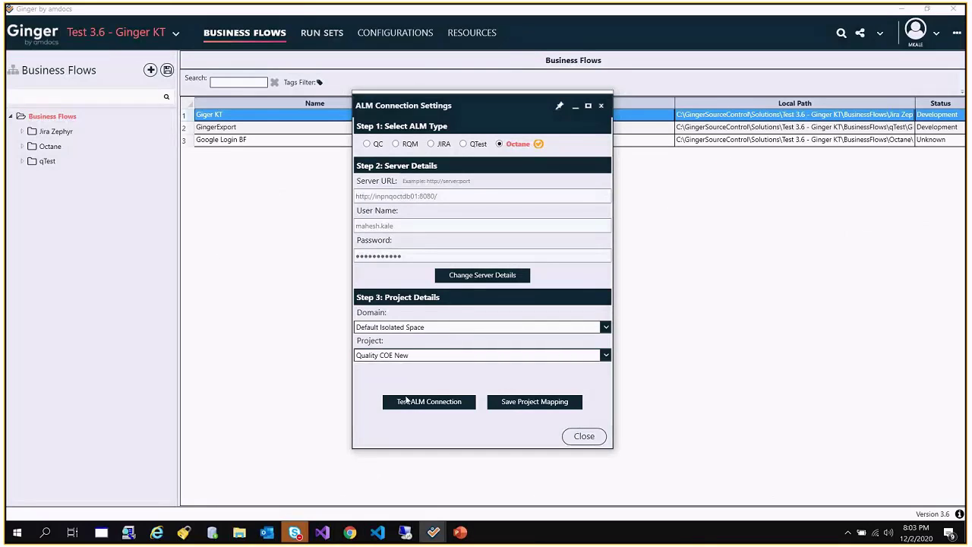
pyautogui.click(349, 532)
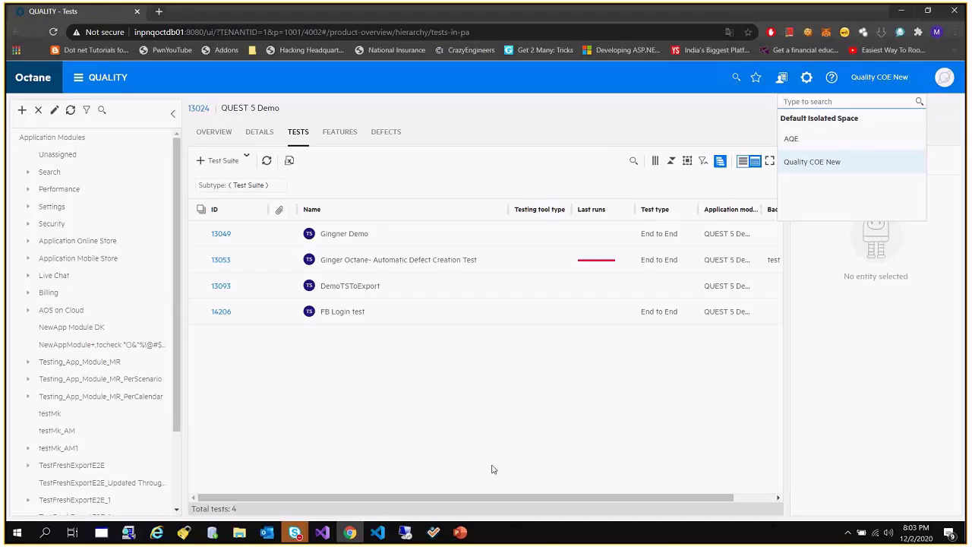
pyautogui.moveTo(433, 532)
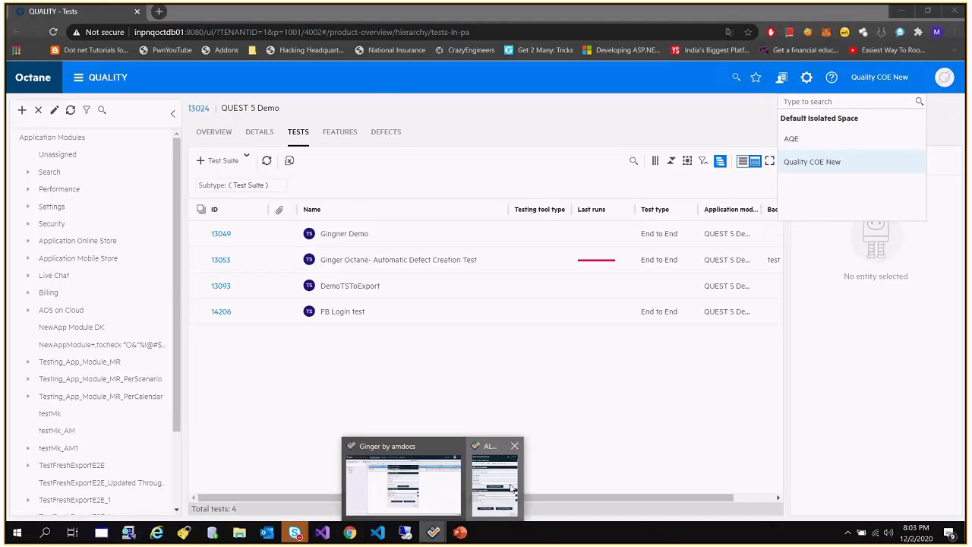
pyautogui.click(495, 479)
pyautogui.click(446, 355)
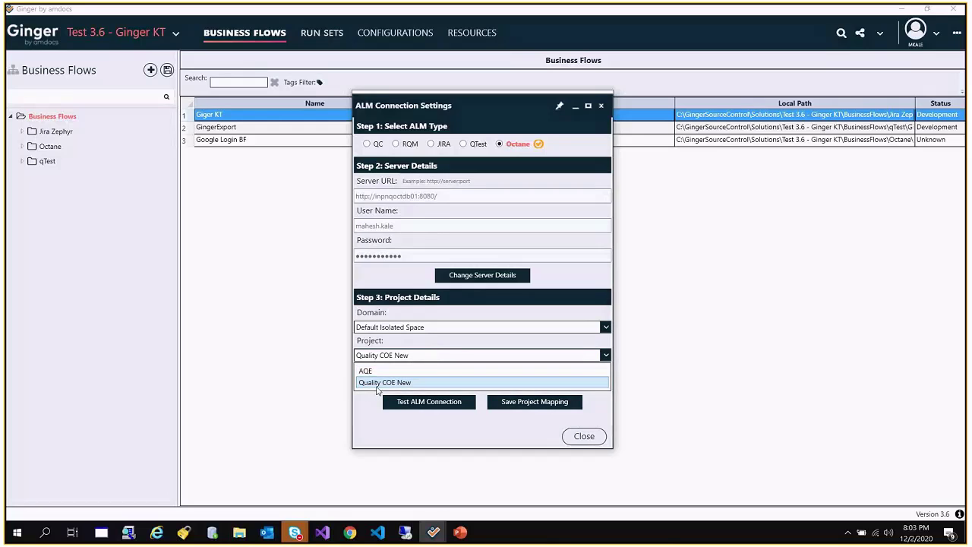
pyautogui.click(378, 383)
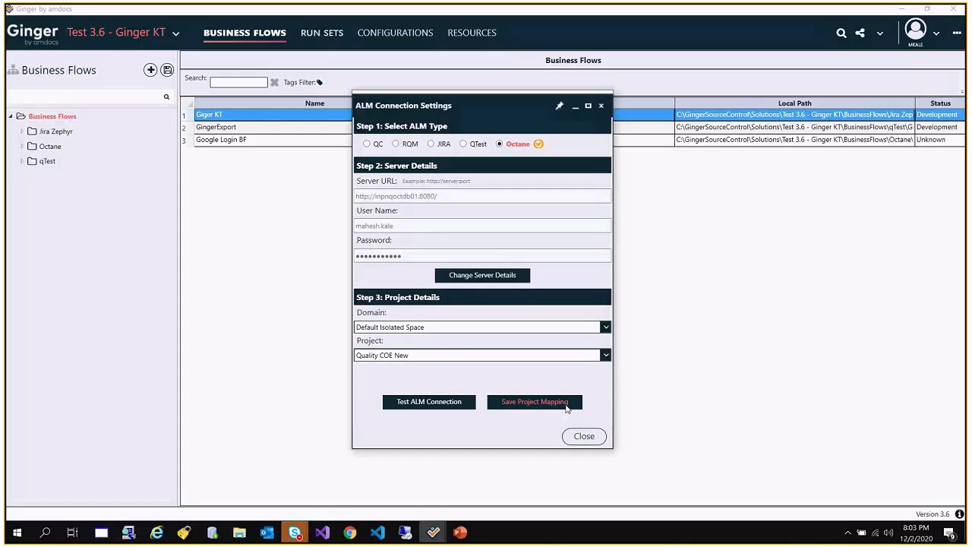
# Step: Test the ALM connection and save the project mapping, closing the connection settings
pyautogui.click(446, 400)
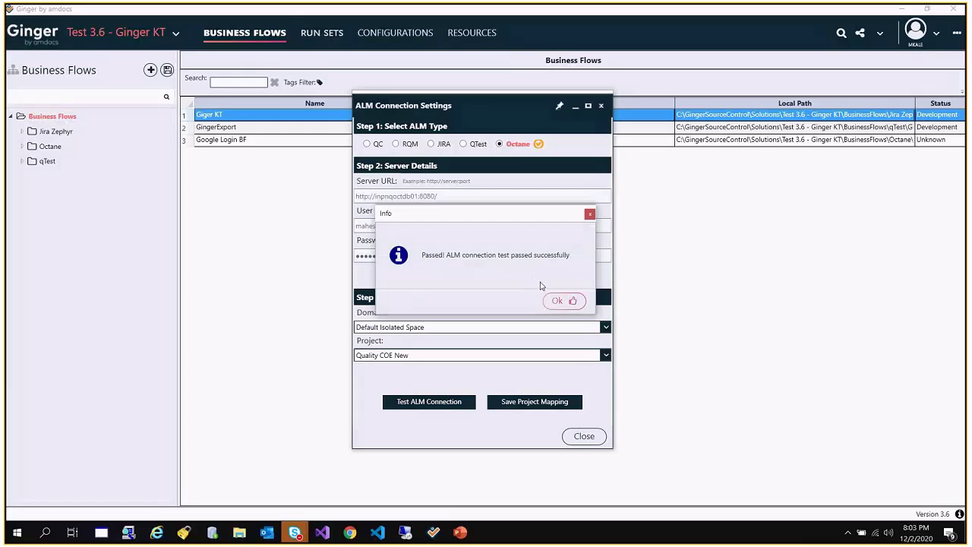
pyautogui.click(566, 299)
pyautogui.click(531, 402)
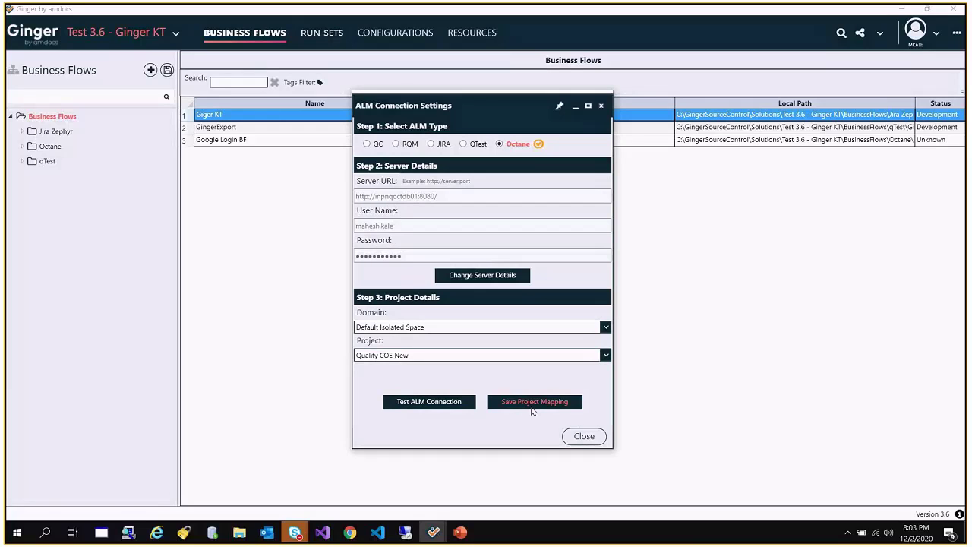
pyautogui.click(596, 441)
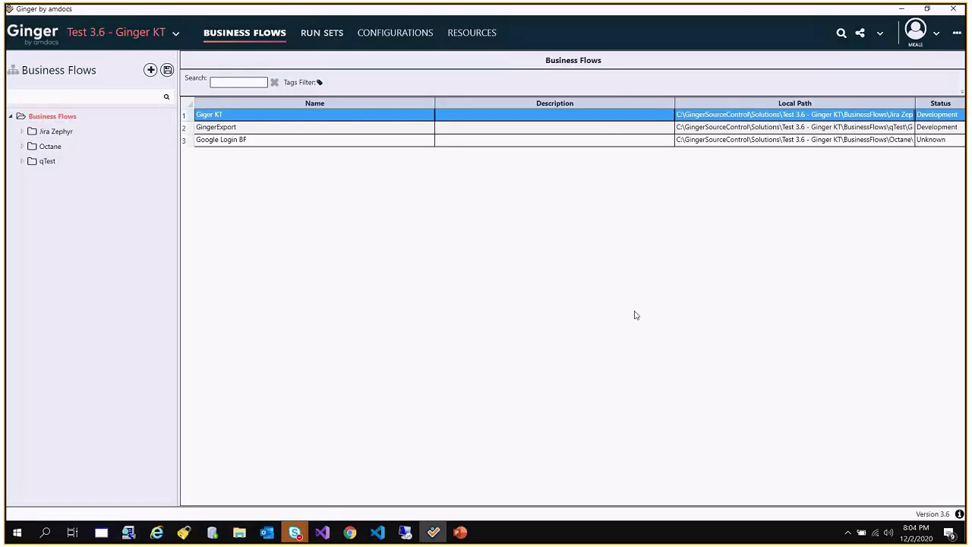
# Step: Review the mandatory flags and selected values in the ALM Items Fields Configuration, and close it without saving
pyautogui.click(860, 34)
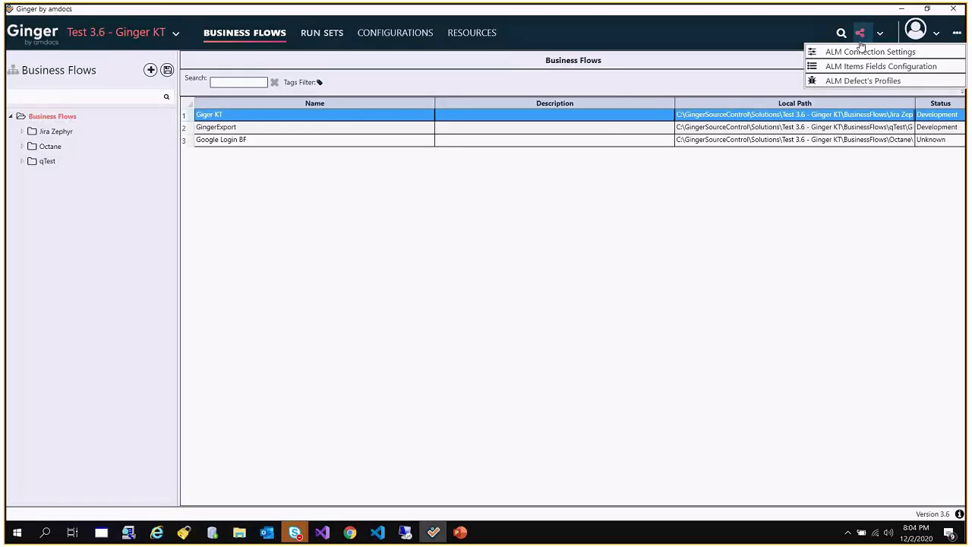
pyautogui.click(851, 68)
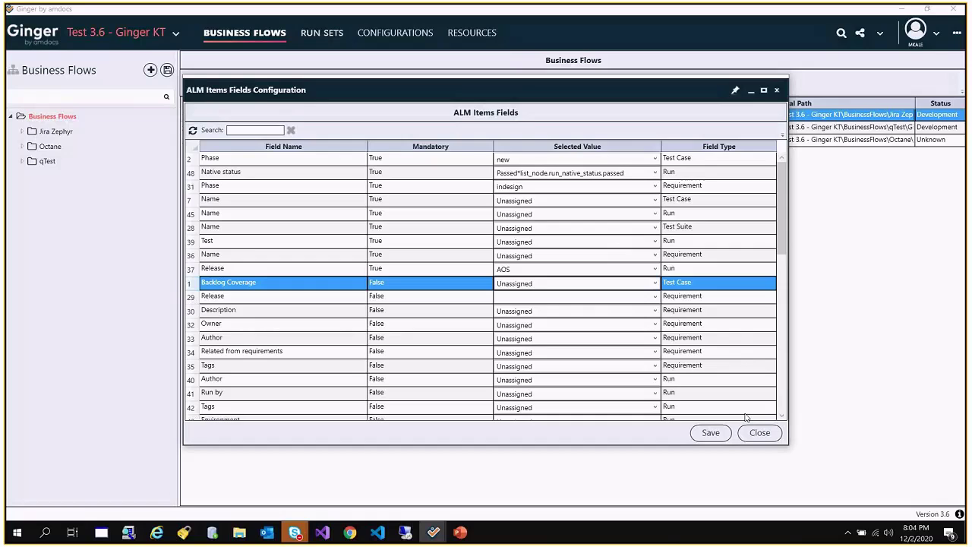
pyautogui.click(758, 433)
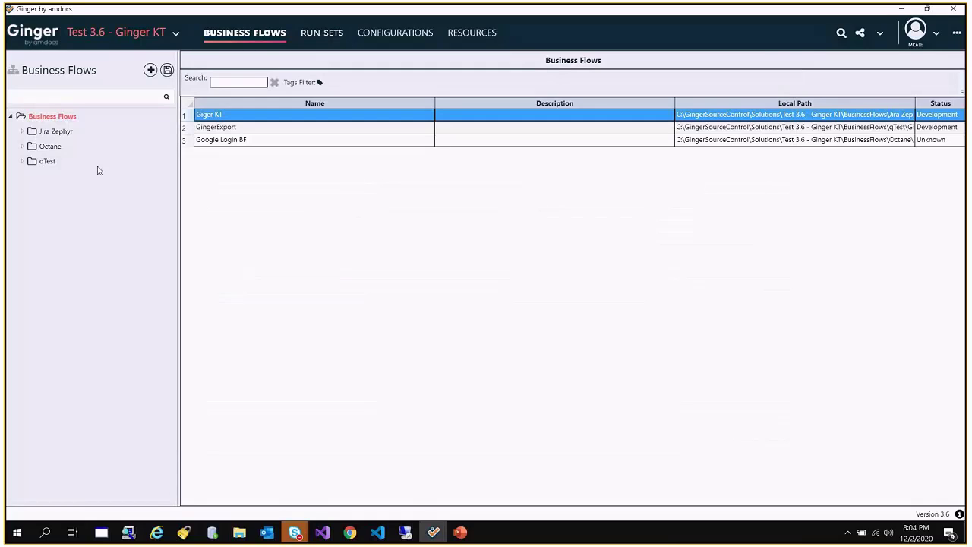
# Step: Start importing an ALM test set into the Octane folder of the business flows
pyautogui.click(22, 147)
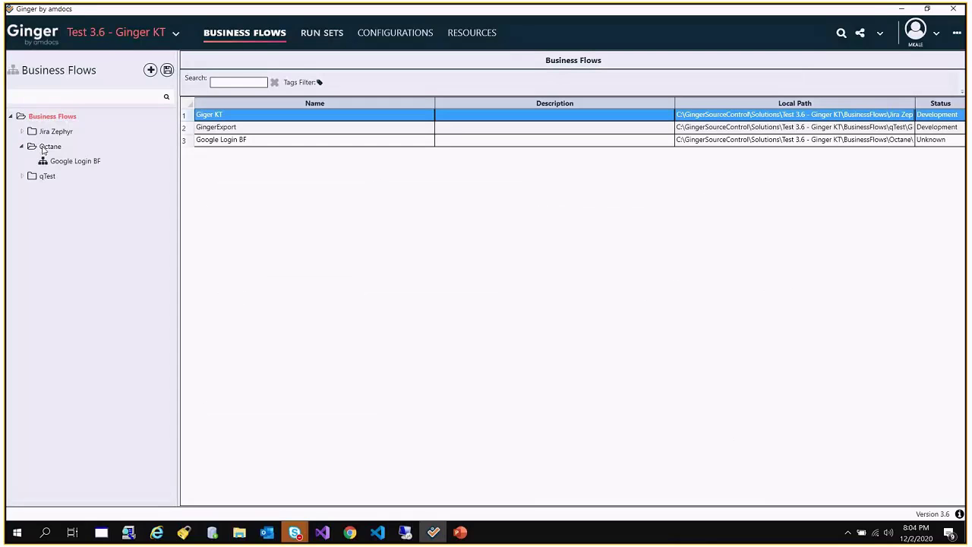
pyautogui.click(43, 148)
pyautogui.rightClick(44, 149)
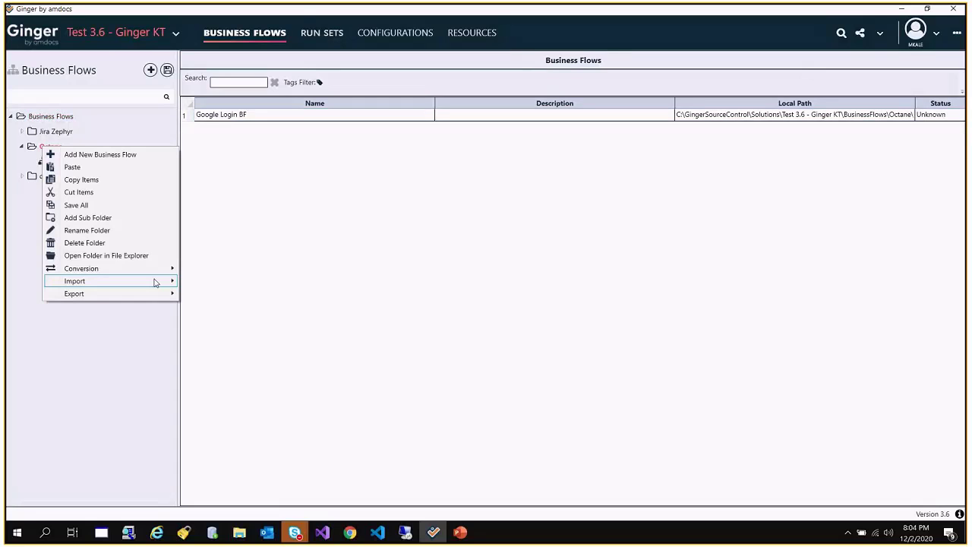
pyautogui.click(36, 226)
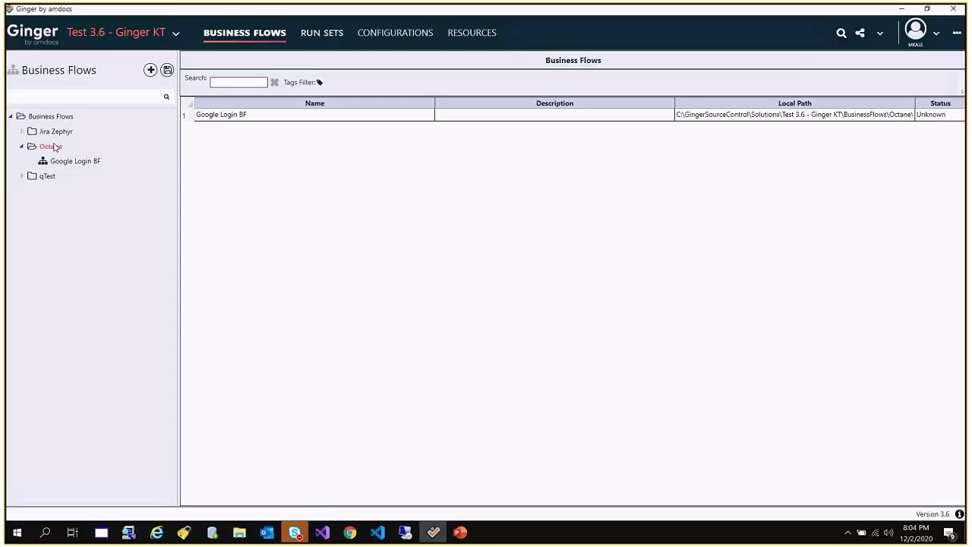
pyautogui.rightClick(55, 148)
pyautogui.moveTo(178, 283)
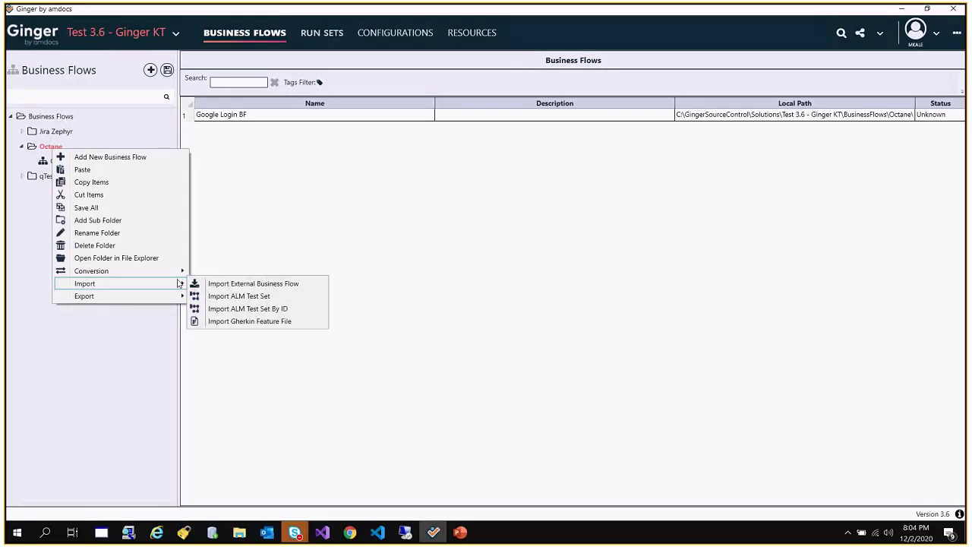
pyautogui.click(251, 297)
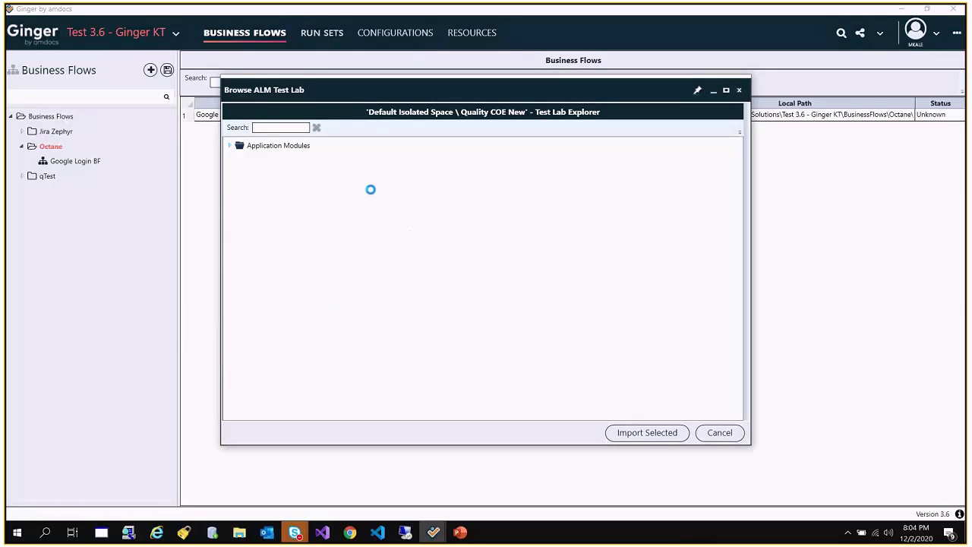
# Step: Switch to Octane in the browser to examine its application modules, and return to Ginger's test lab explorer
pyautogui.click(349, 532)
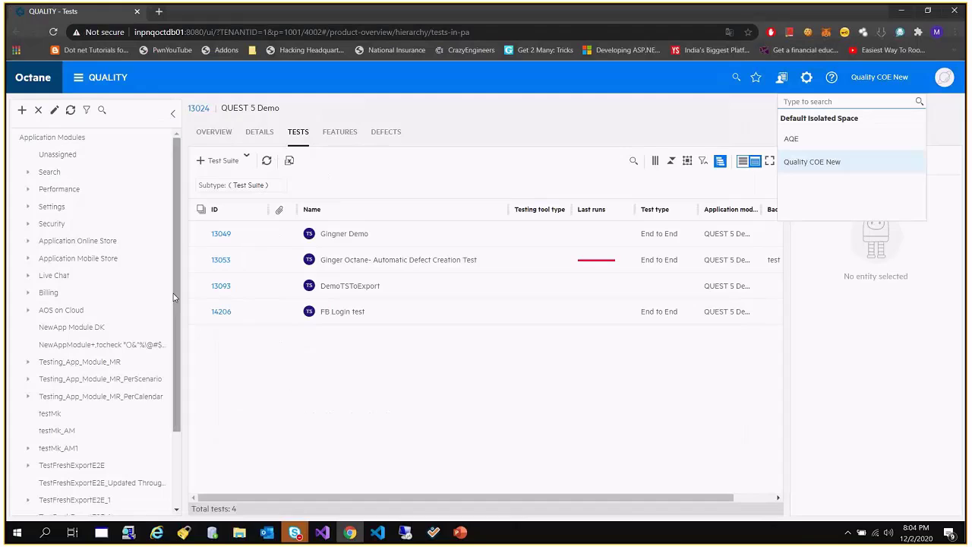
pyautogui.click(174, 295)
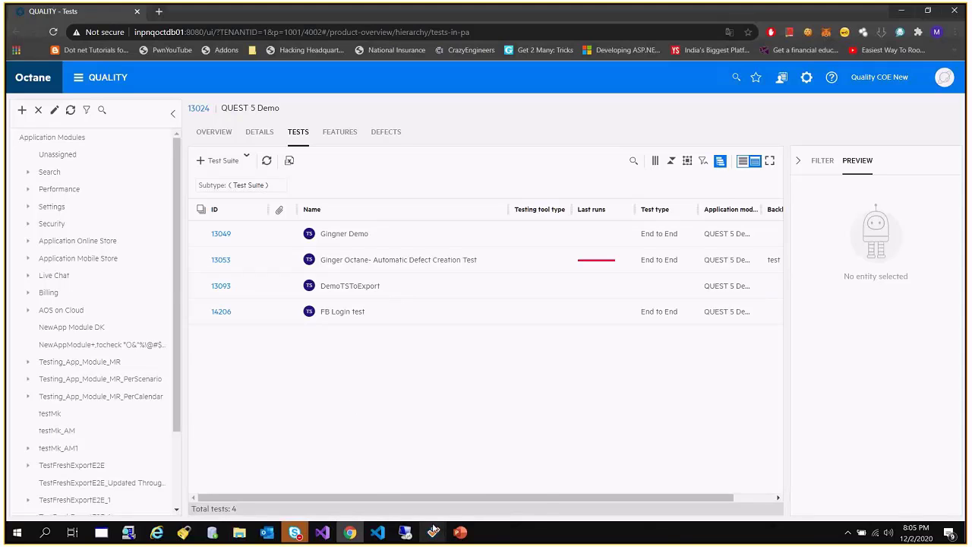
pyautogui.moveTo(433, 529)
pyautogui.click(491, 497)
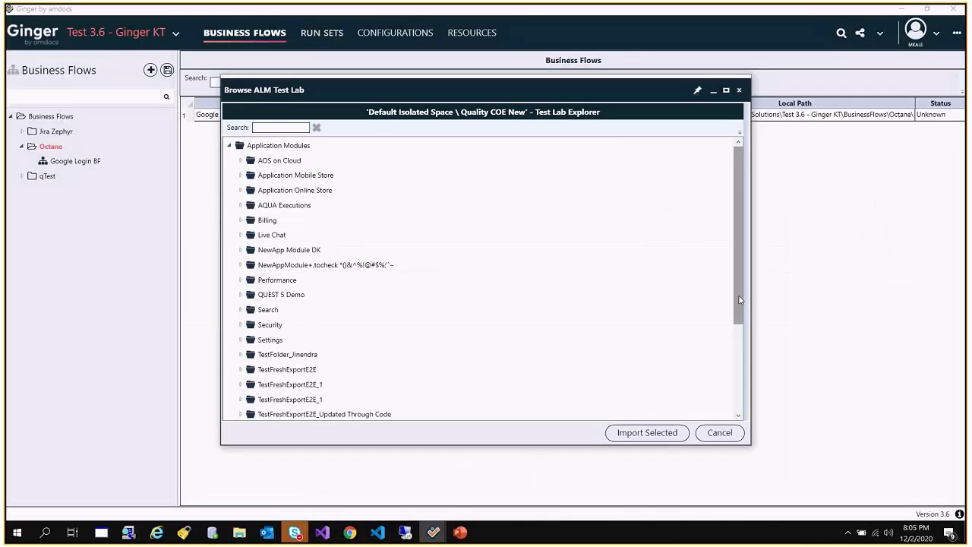
# Step: Import the FB Login test set from the QUEST 5 Demo module and close the test lab explorer
pyautogui.scroll(-2, 741, 300)
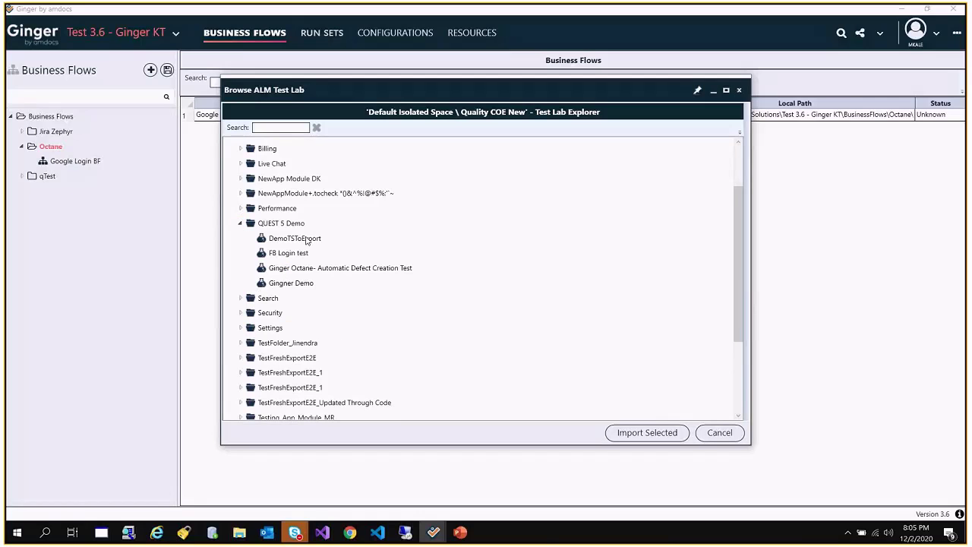
pyautogui.click(289, 253)
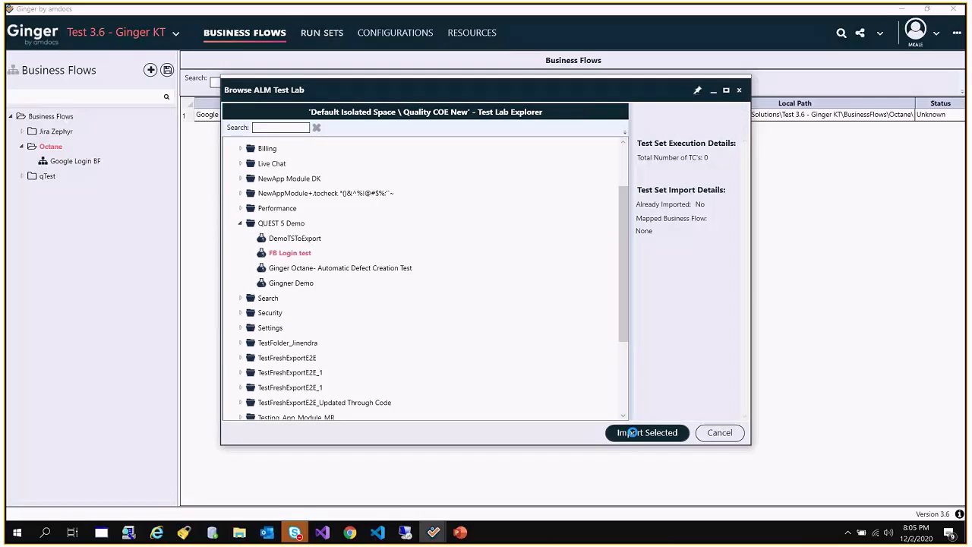
pyautogui.click(631, 432)
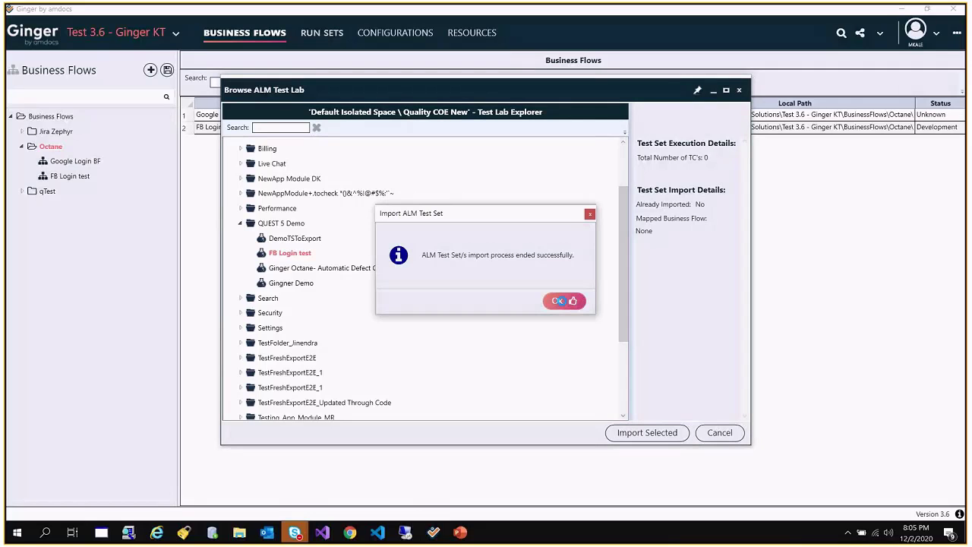
pyautogui.click(559, 301)
pyautogui.click(720, 432)
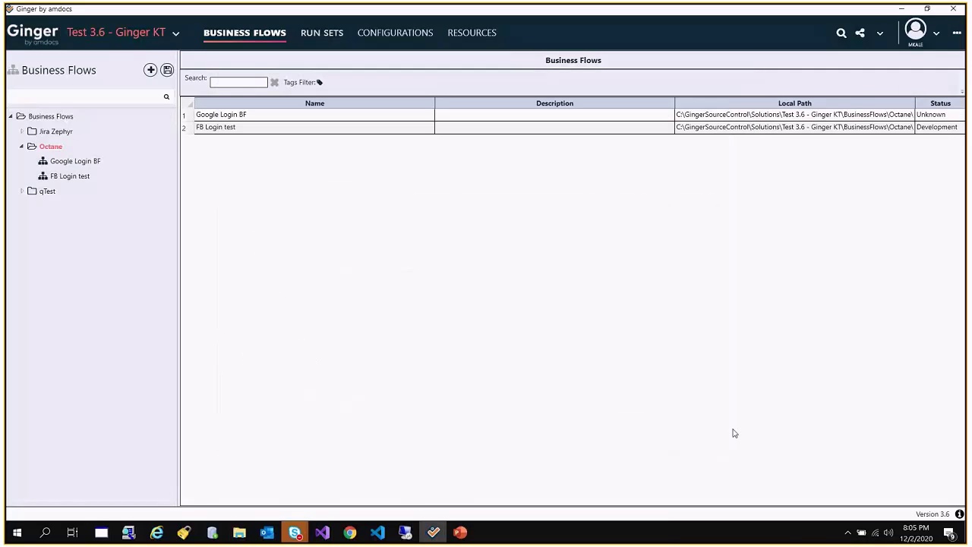
# Step: Compare the activities of the imported FB Login test business flow with the tests in Octane's FB Login test suite
pyautogui.click(70, 177)
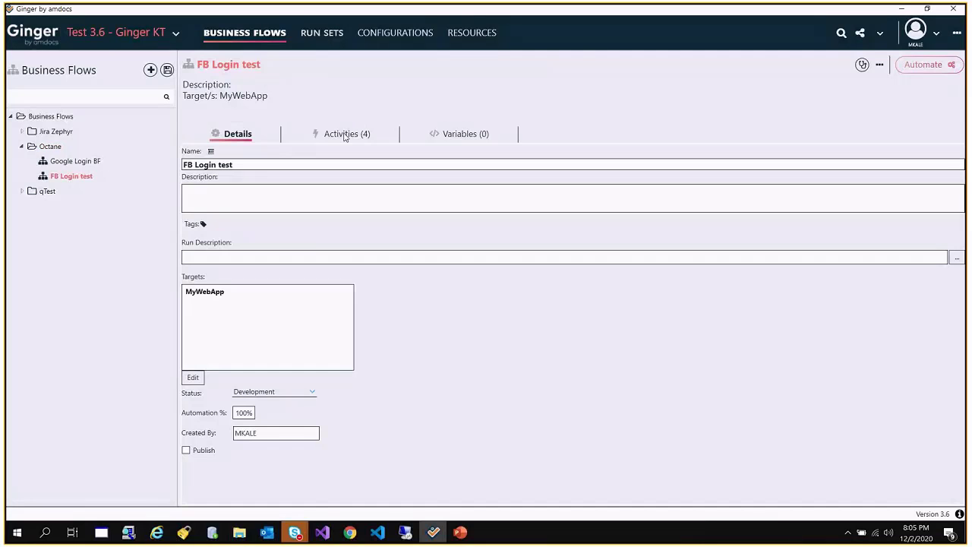
pyautogui.click(345, 134)
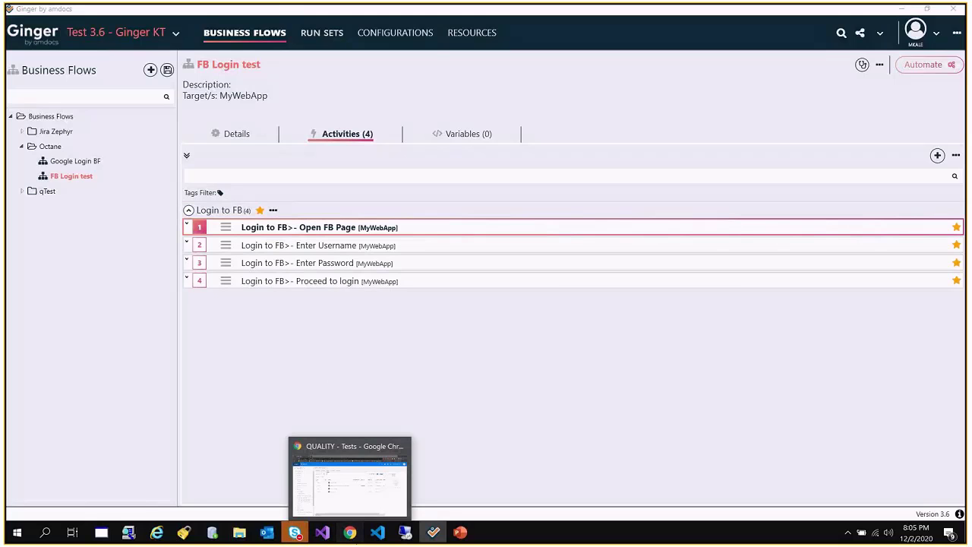
pyautogui.click(349, 532)
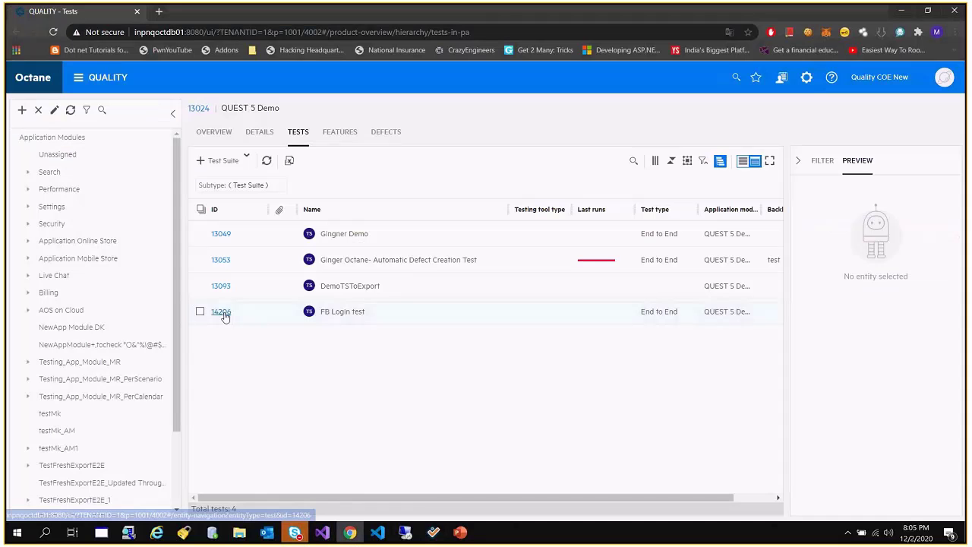
pyautogui.click(221, 312)
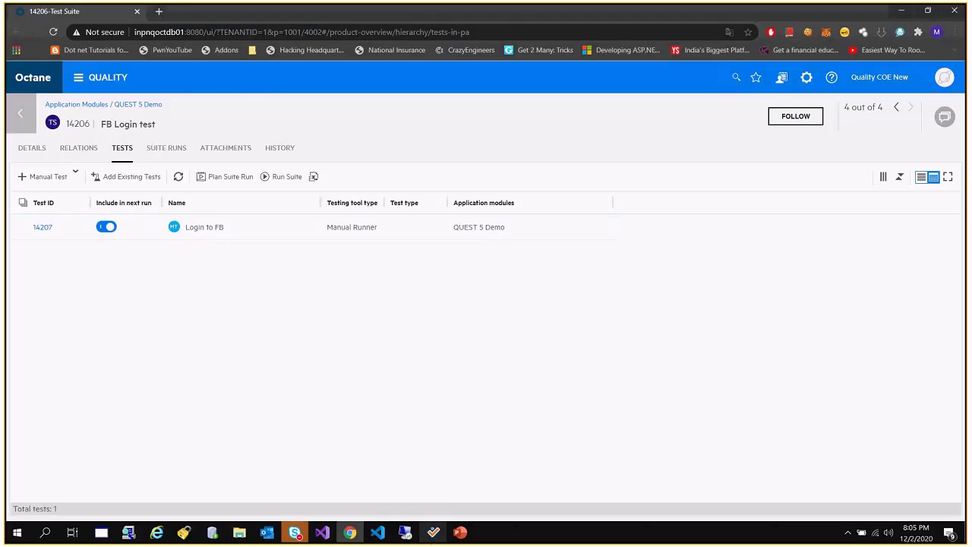
pyautogui.click(433, 532)
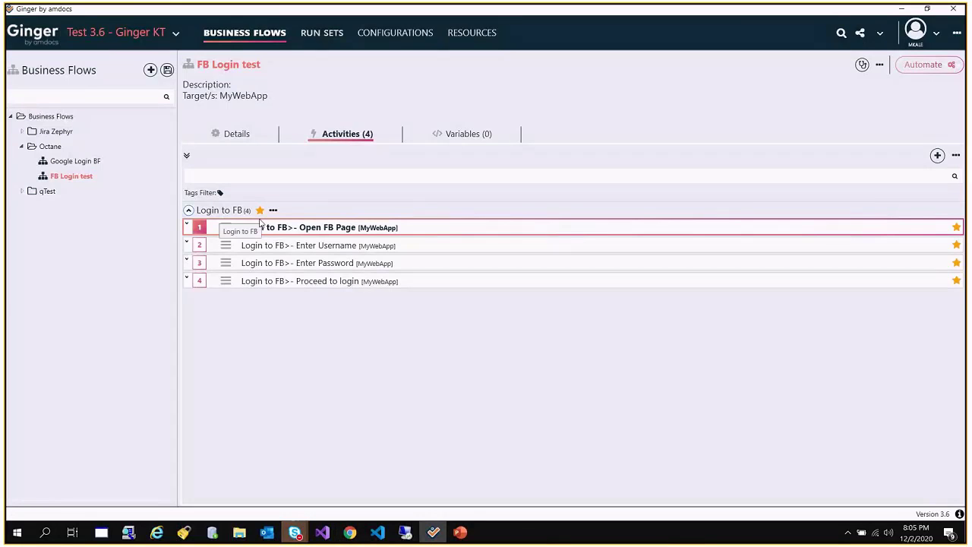
# Step: Open FB Login test for automation in Ginger and compare its activities with the Login to FB test steps in Octane
pyautogui.click(922, 70)
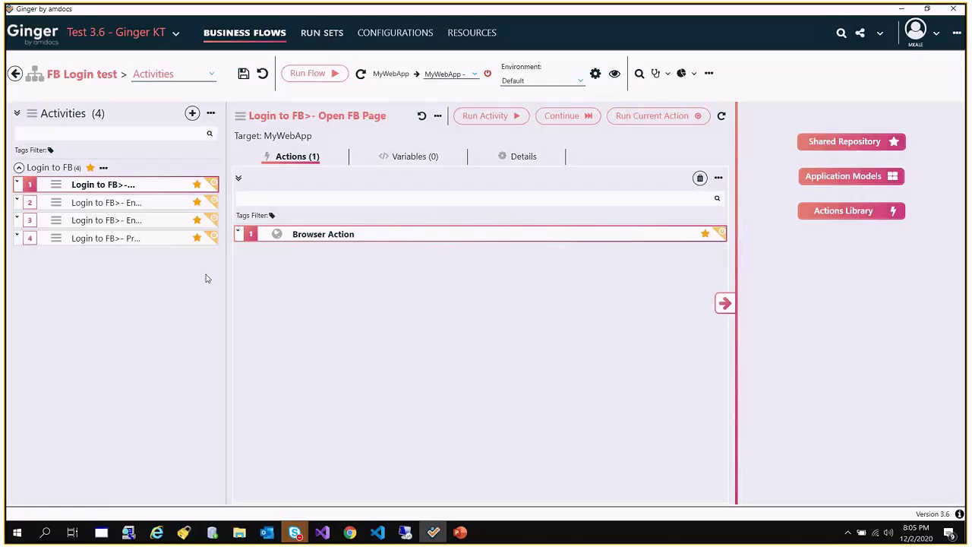
pyautogui.click(351, 534)
pyautogui.click(41, 228)
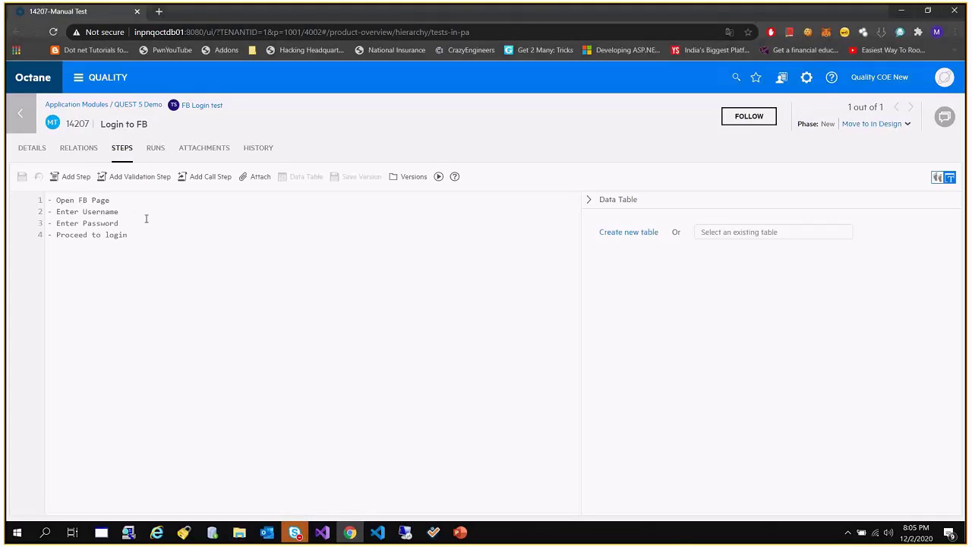
pyautogui.click(152, 238)
pyautogui.click(433, 531)
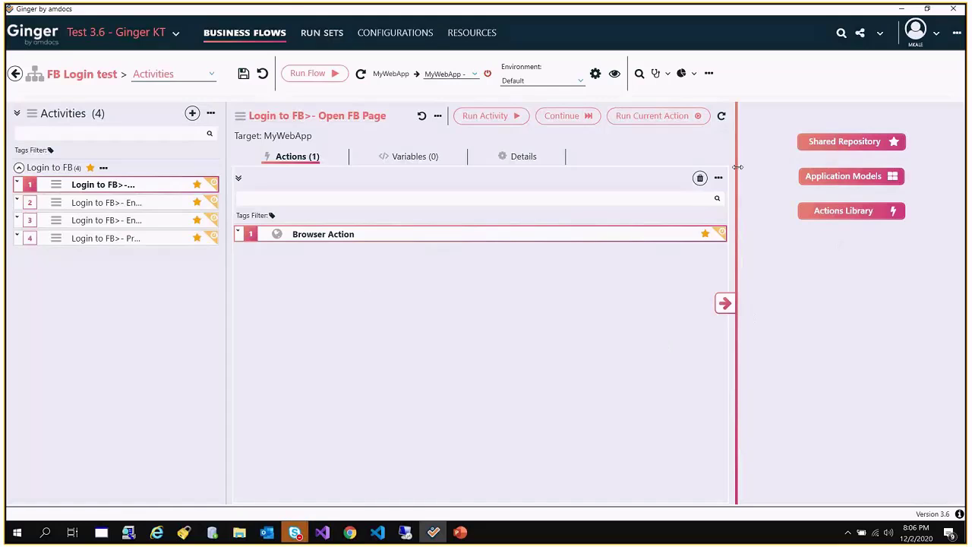
# Step: Examine the actions of the Enter Username and Enter Password activities, and return to the business flow overview
pyautogui.click(76, 204)
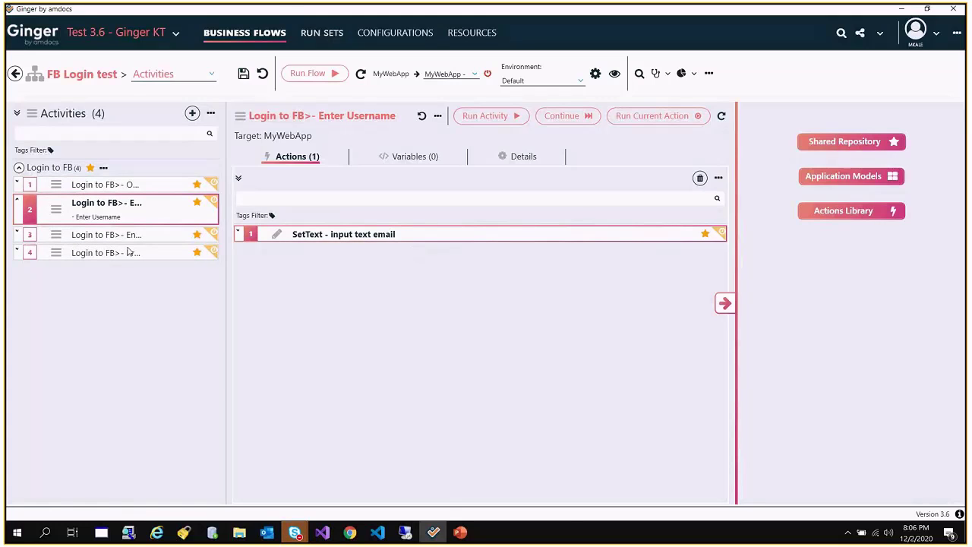
pyautogui.click(106, 235)
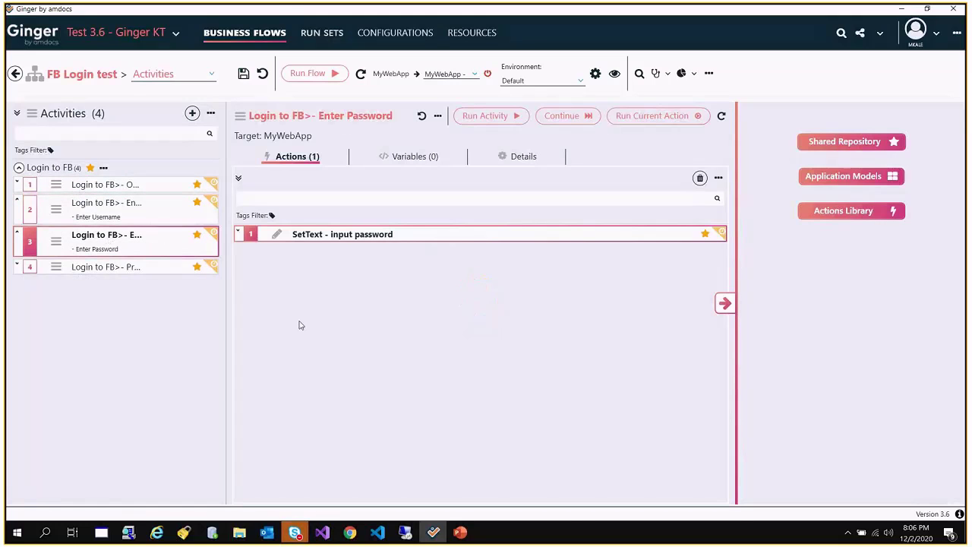
pyautogui.click(17, 73)
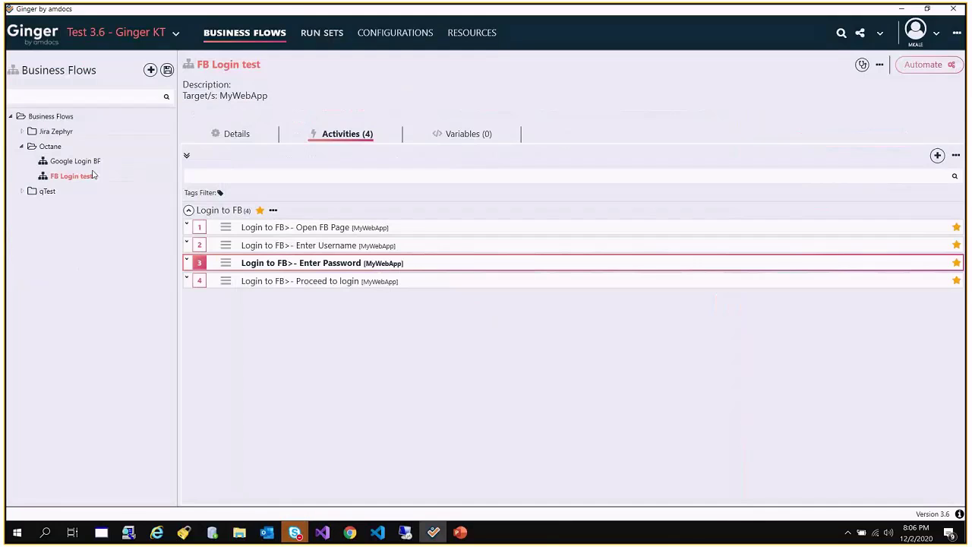
# Step: Export the Google Login BF business flow from the Octane folder to ALM
pyautogui.click(98, 162)
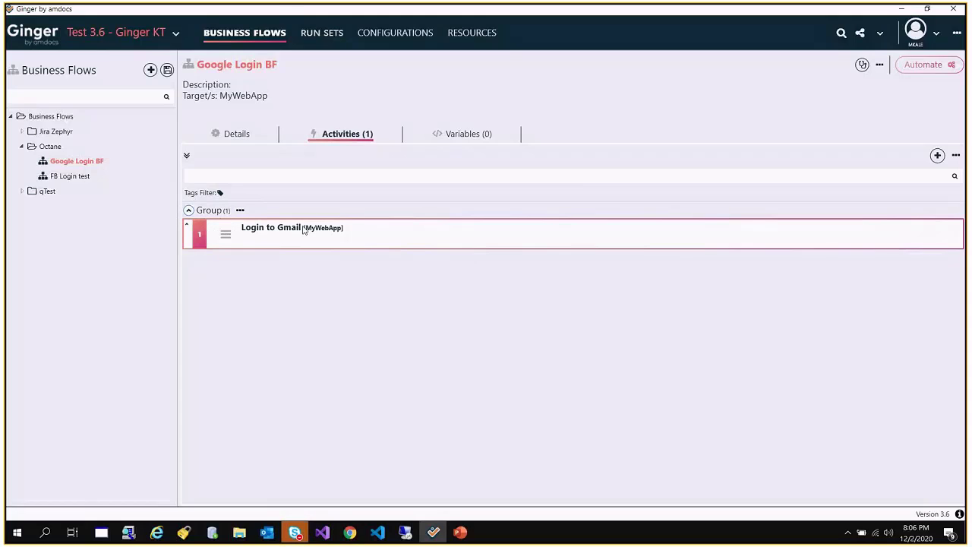
pyautogui.rightClick(64, 163)
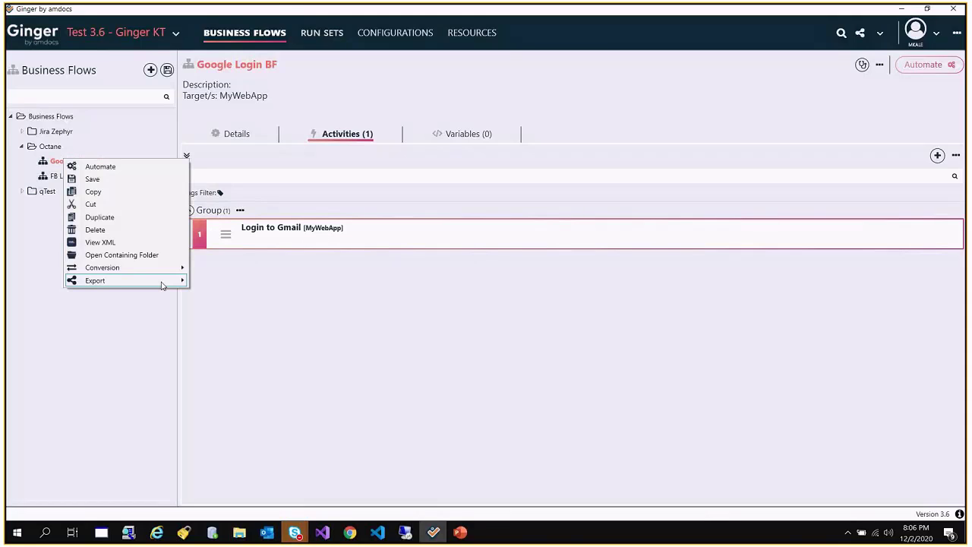
pyautogui.moveTo(181, 278)
pyautogui.click(452, 303)
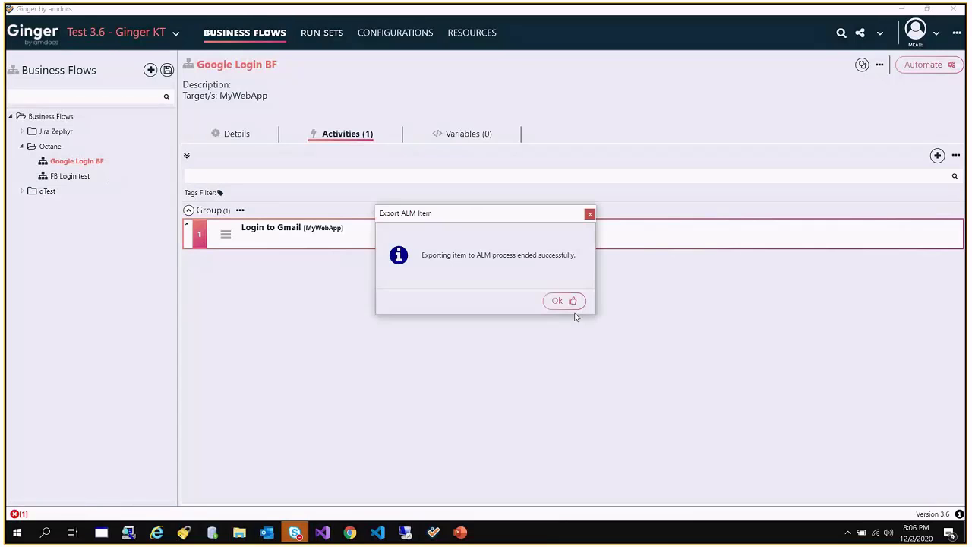
pyautogui.click(564, 301)
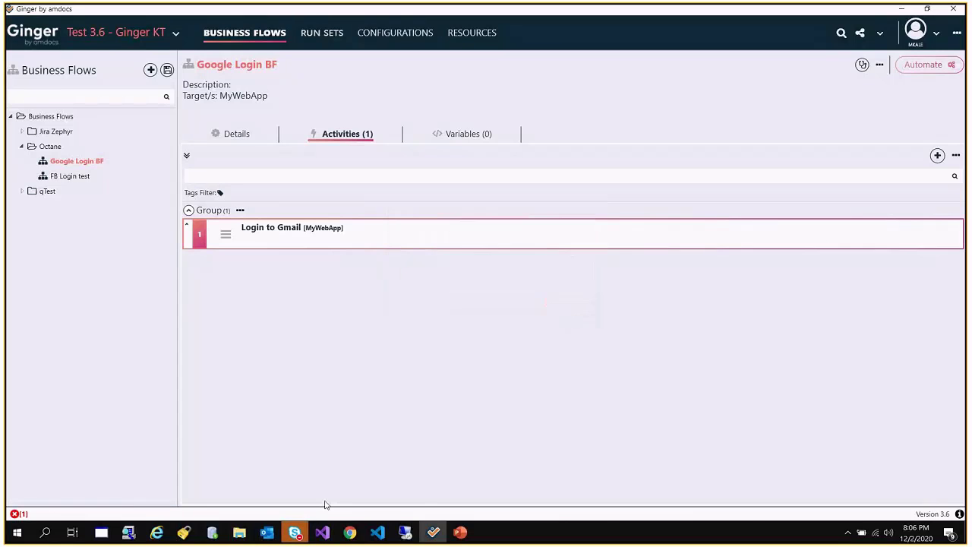
# Step: Switch to Octane, open the exported Google Login BF test suite in the testMk module and compare it with the business flow in Ginger
pyautogui.click(350, 533)
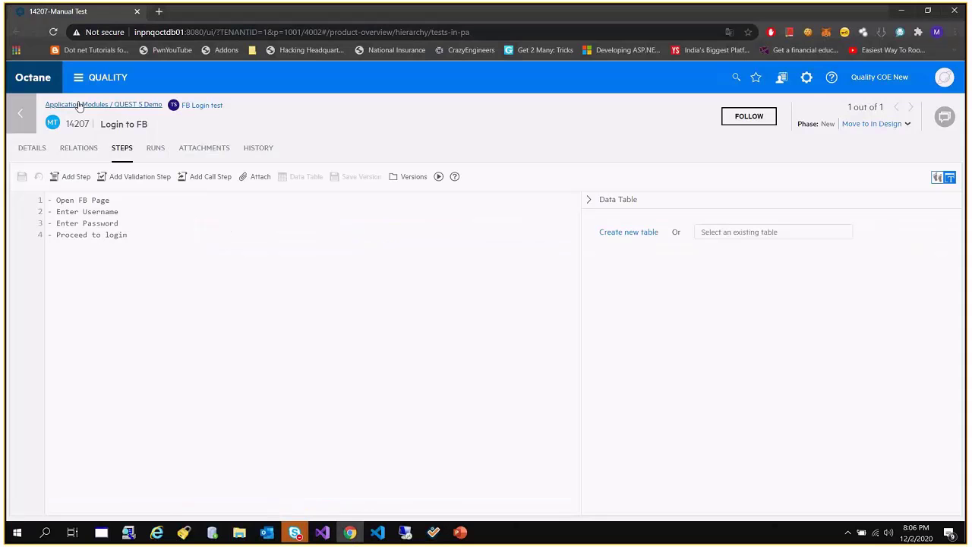
pyautogui.click(80, 107)
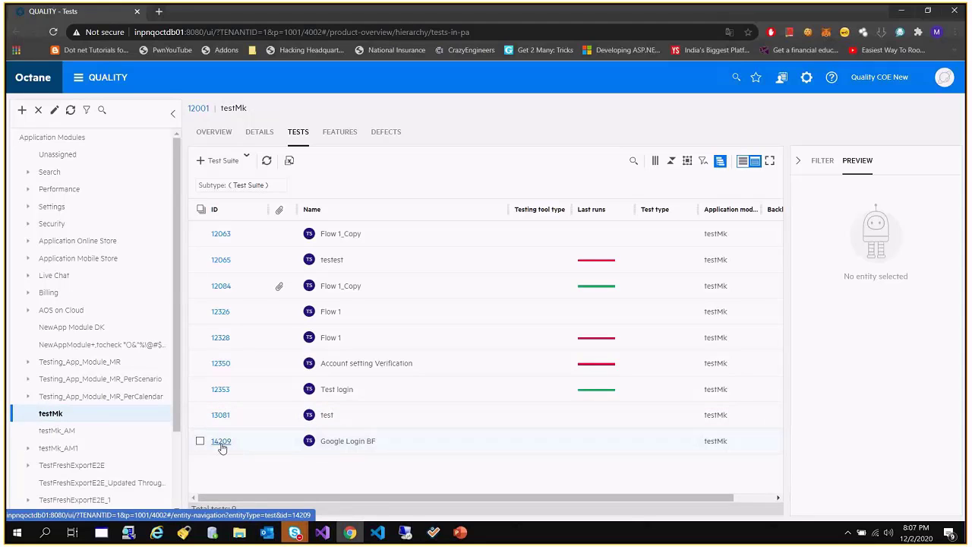
pyautogui.click(221, 441)
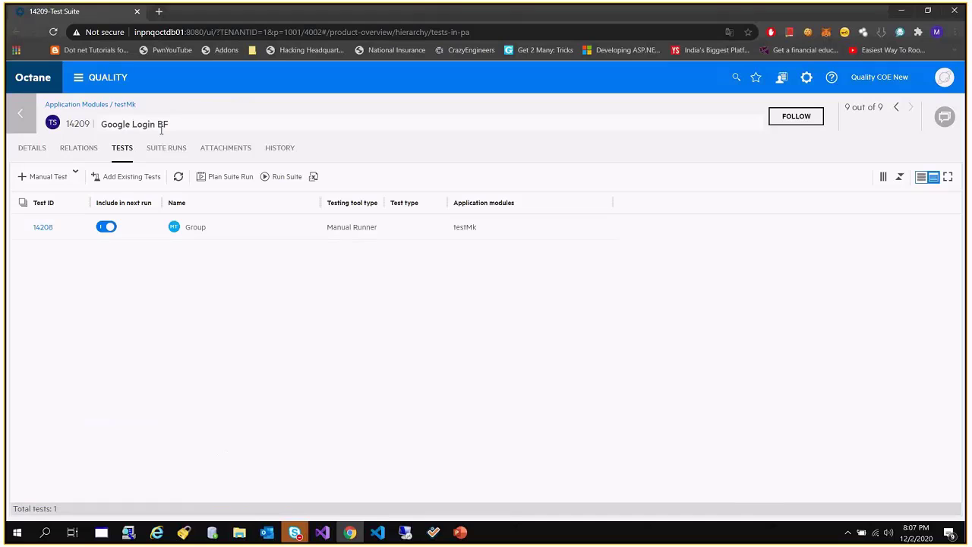
pyautogui.click(436, 534)
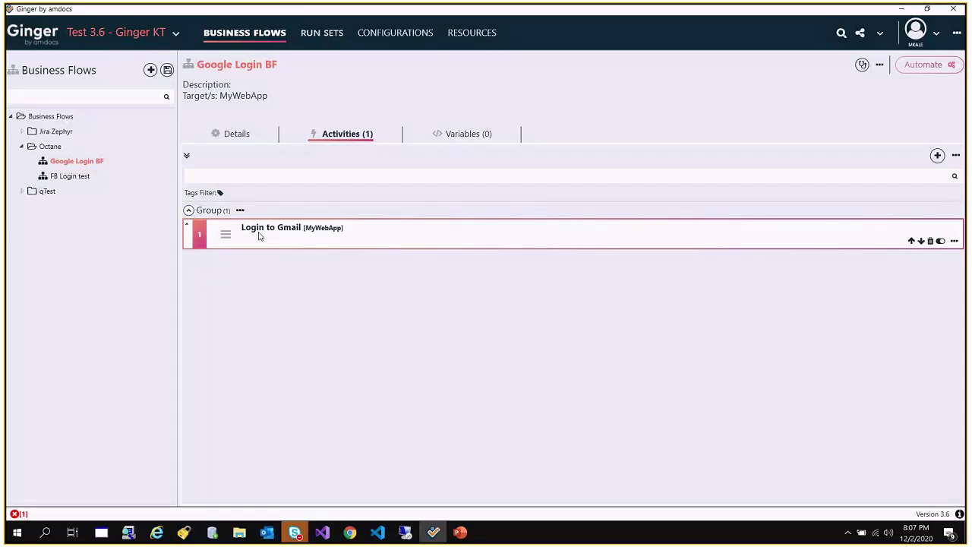
# Step: Examine the steps of the Group test in Octane's Google Login BF suite, and return to the business flow in Ginger
pyautogui.click(350, 531)
pyautogui.click(43, 227)
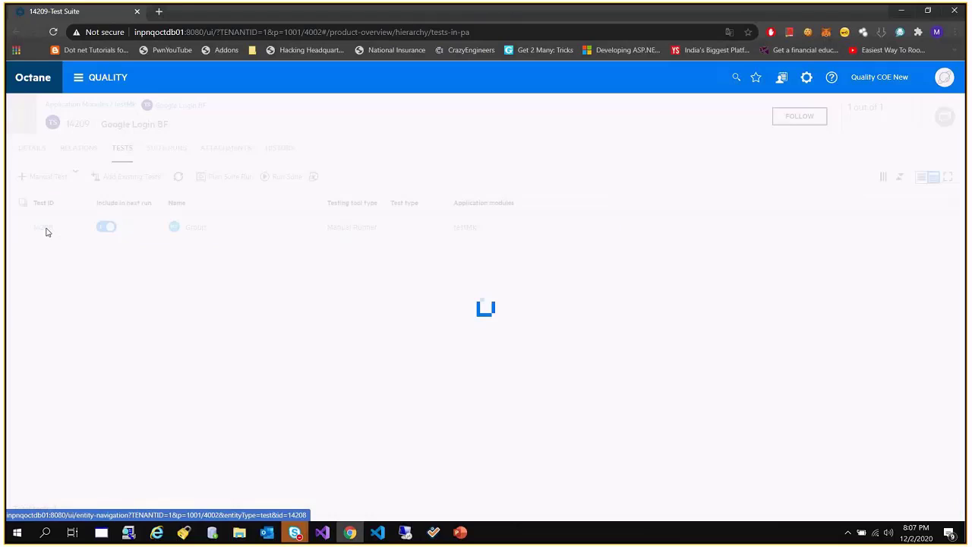
pyautogui.moveTo(119, 207); pyautogui.dragTo(50, 200)
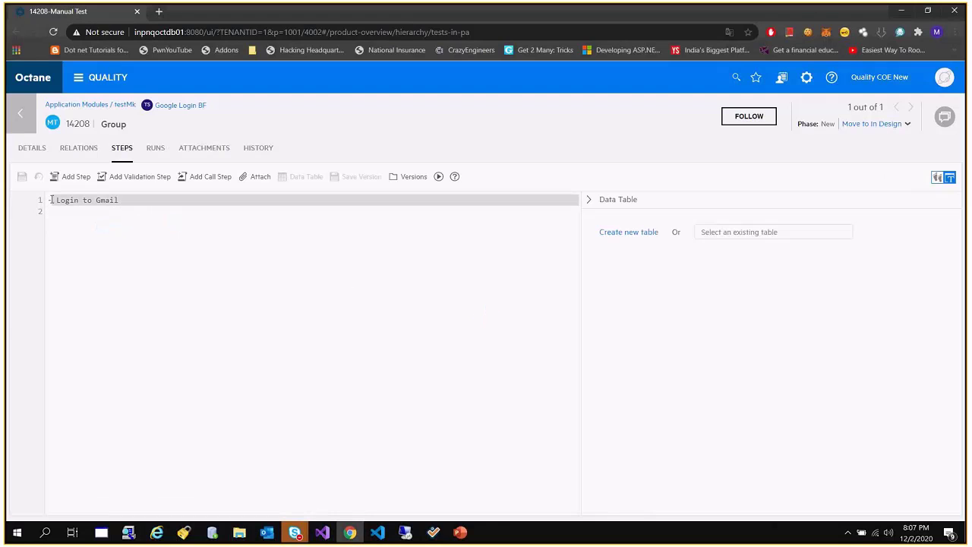
pyautogui.click(182, 256)
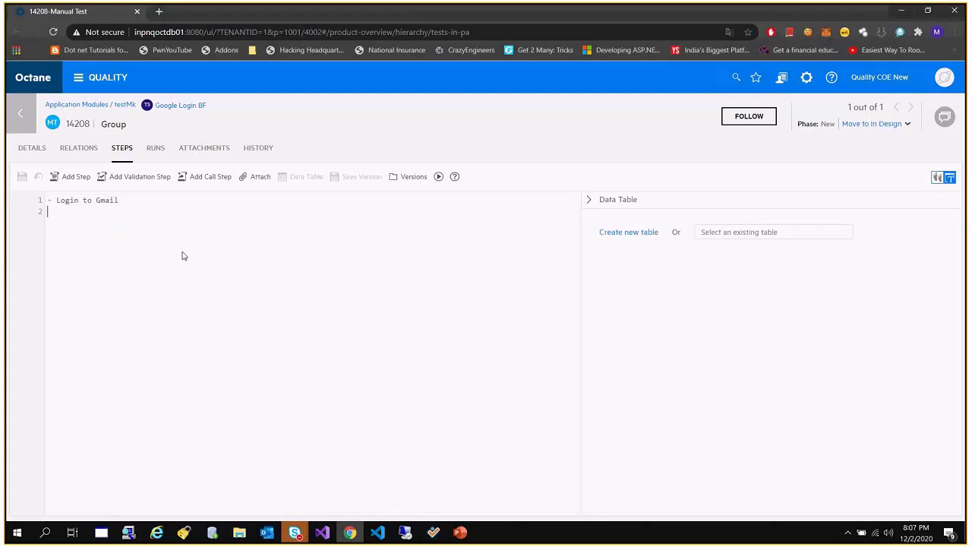
pyautogui.click(20, 113)
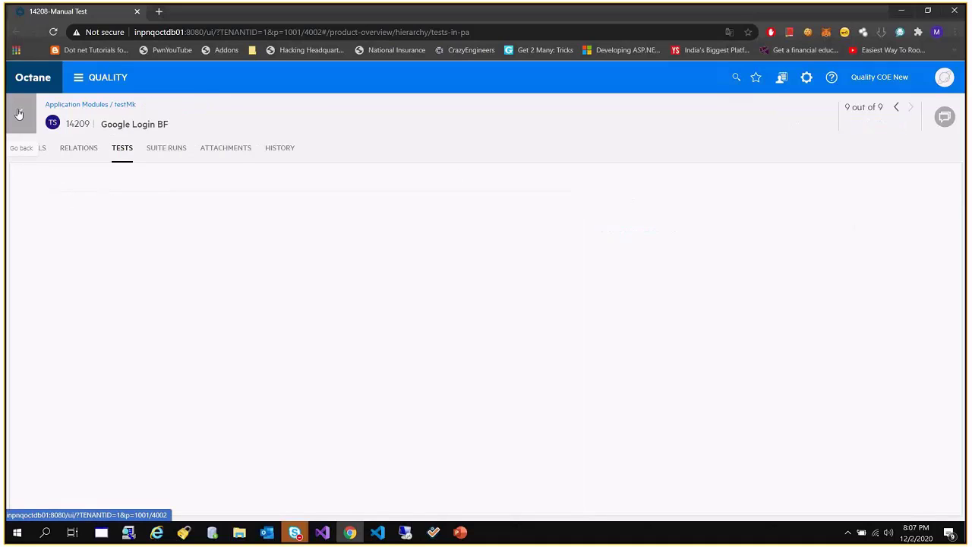
pyautogui.click(435, 532)
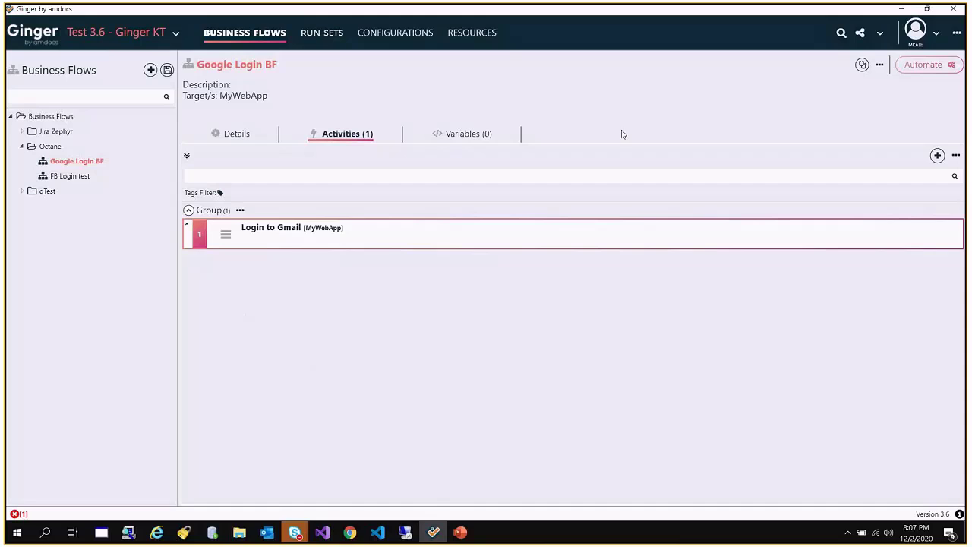
# Step: Open Google Login BF for automation and add a regular activity in a new activities group named Export test
pyautogui.click(944, 69)
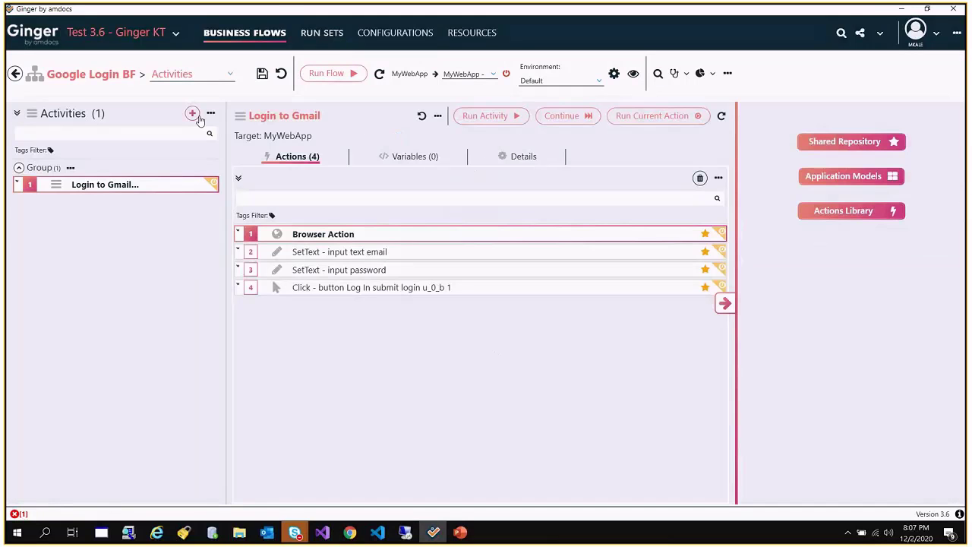
pyautogui.click(193, 114)
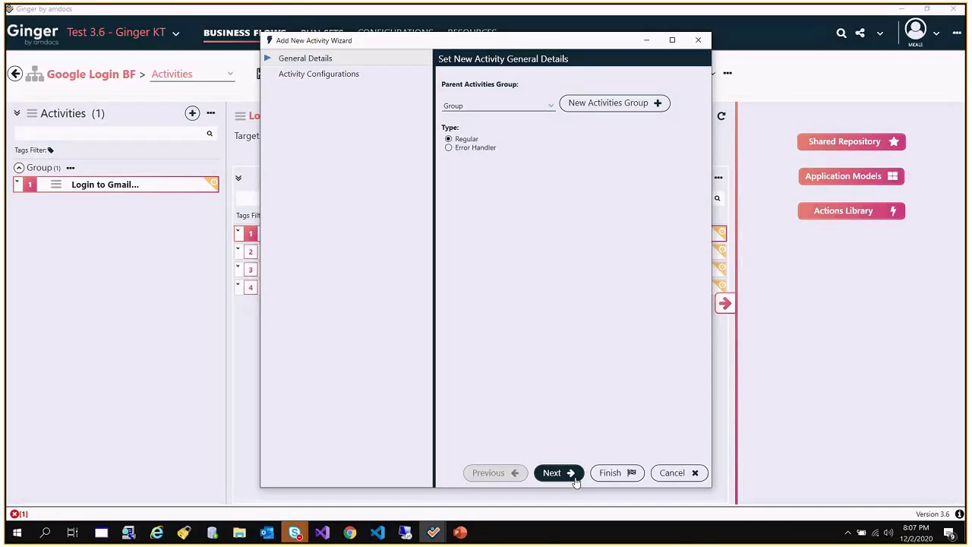
pyautogui.click(574, 474)
pyautogui.click(503, 472)
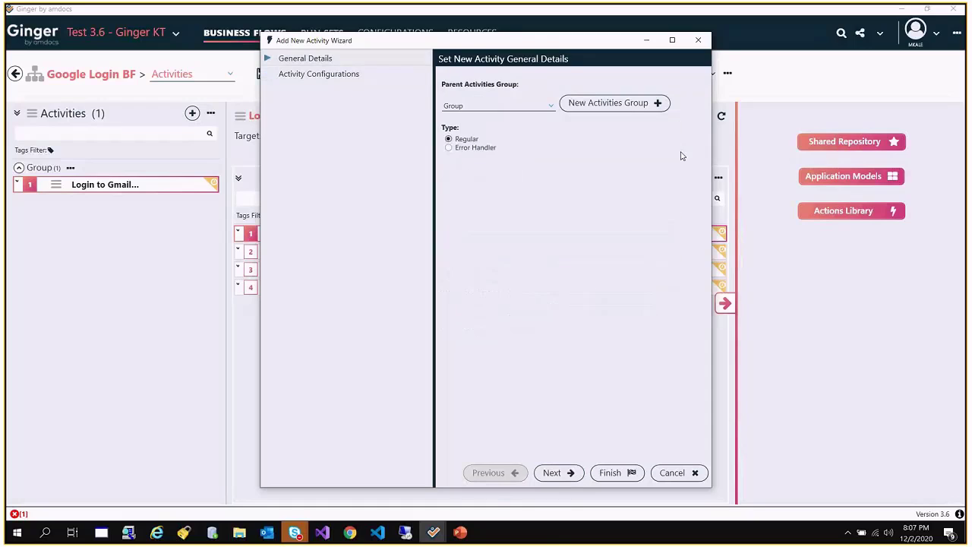
pyautogui.click(634, 106)
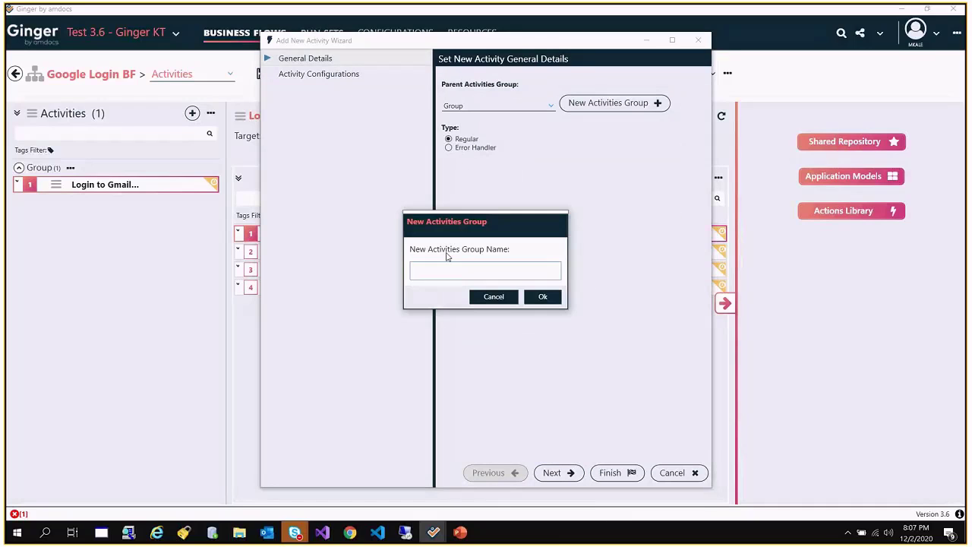
pyautogui.write('Export test')
pyautogui.click(543, 297)
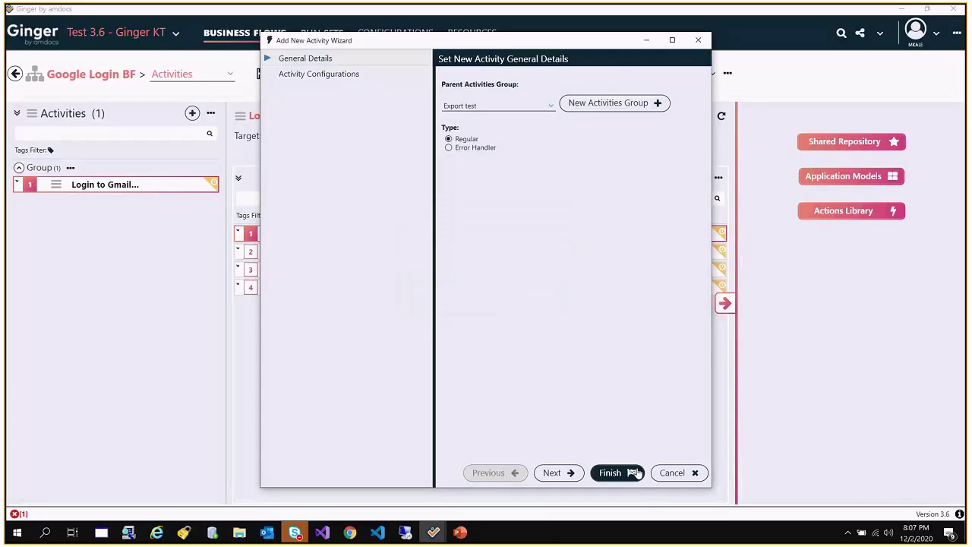
pyautogui.click(635, 473)
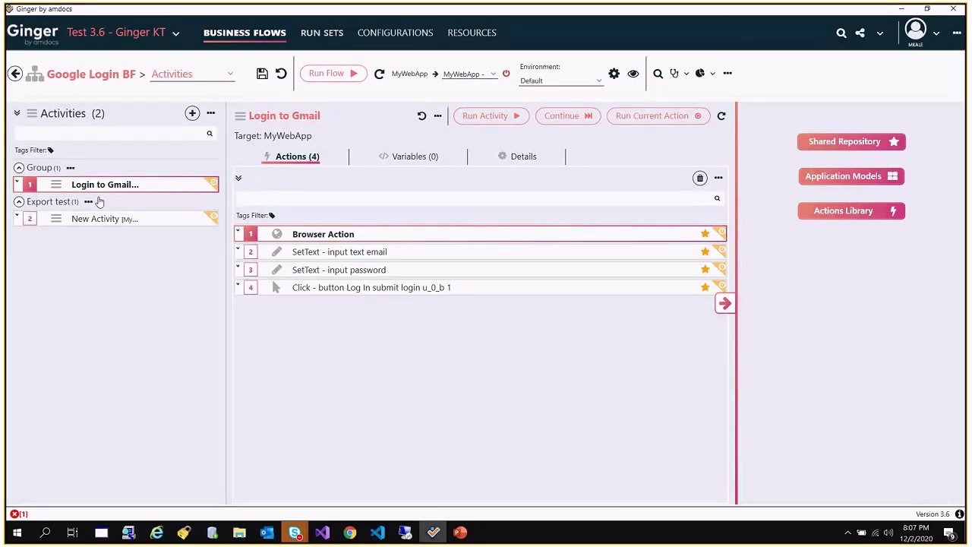
# Step: Select the new activity in the Export test group, save the business flow and return to the business flow overview
pyautogui.click(52, 204)
pyautogui.click(58, 207)
pyautogui.click(96, 220)
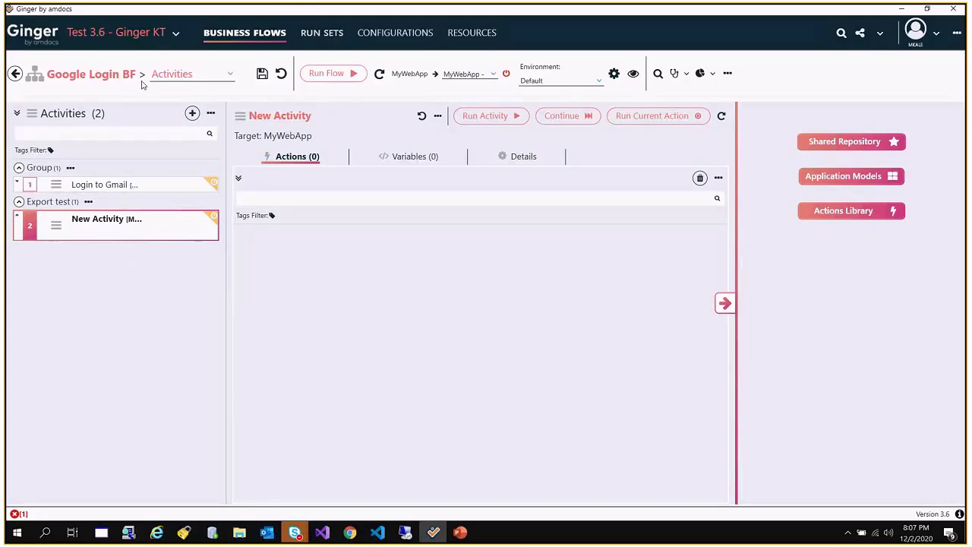
pyautogui.click(262, 74)
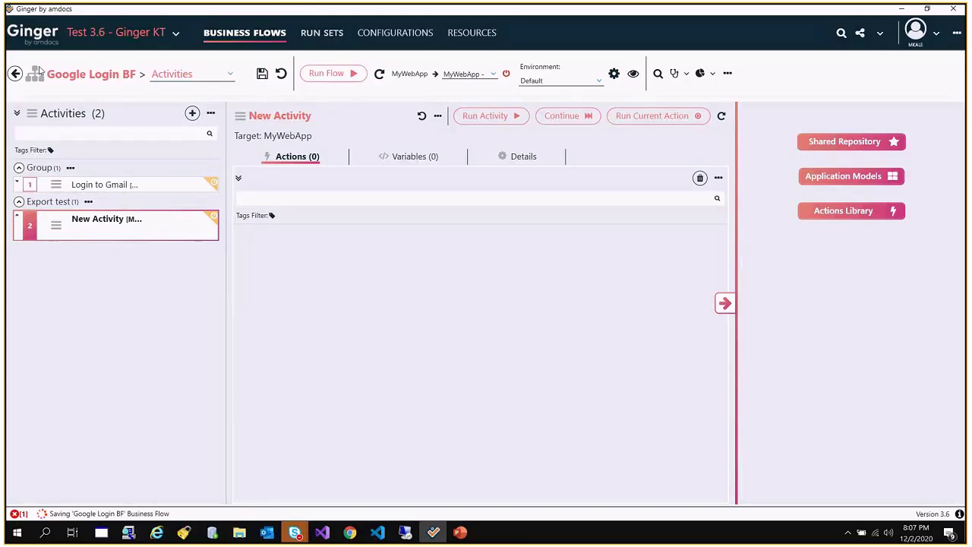
pyautogui.click(16, 75)
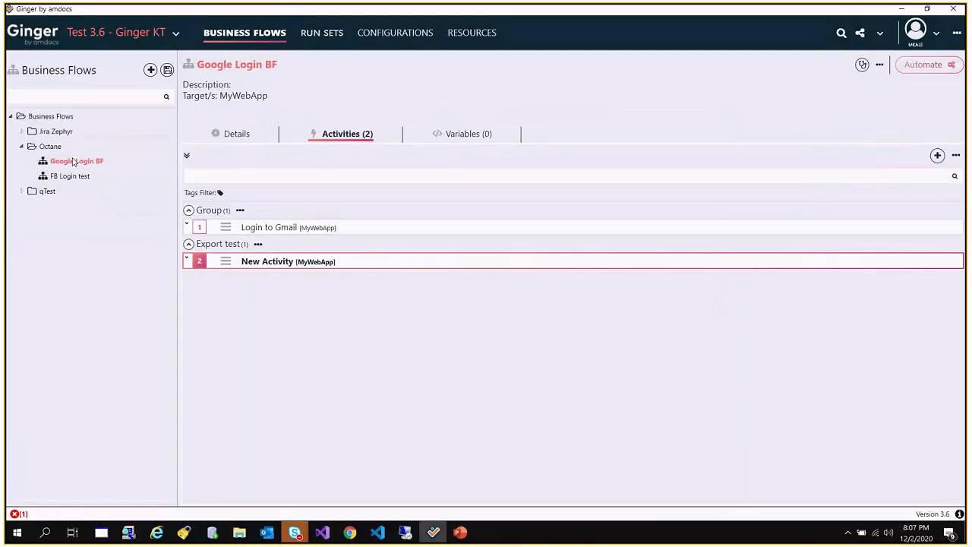
# Step: Export Google Login BF to ALM again, updating its already mapped test set
pyautogui.rightClick(74, 163)
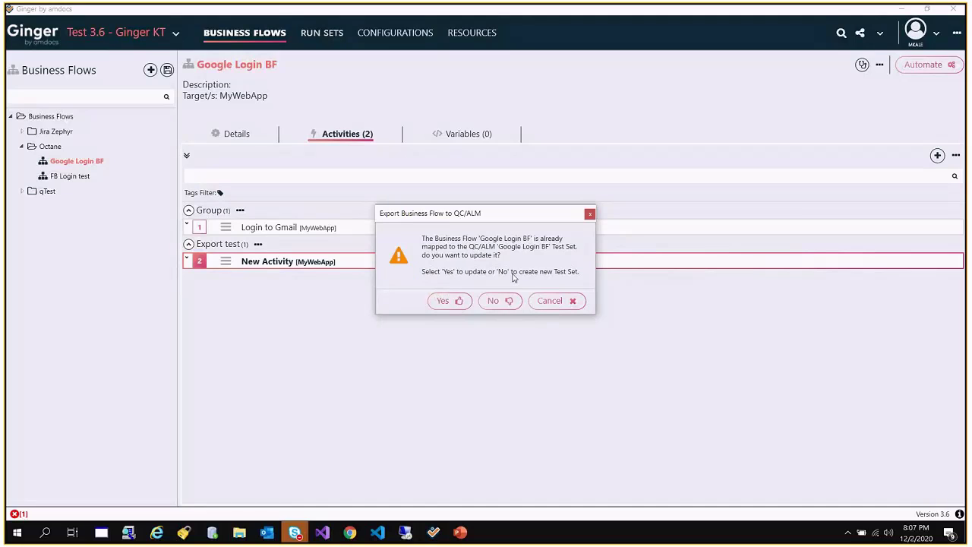
pyautogui.click(448, 302)
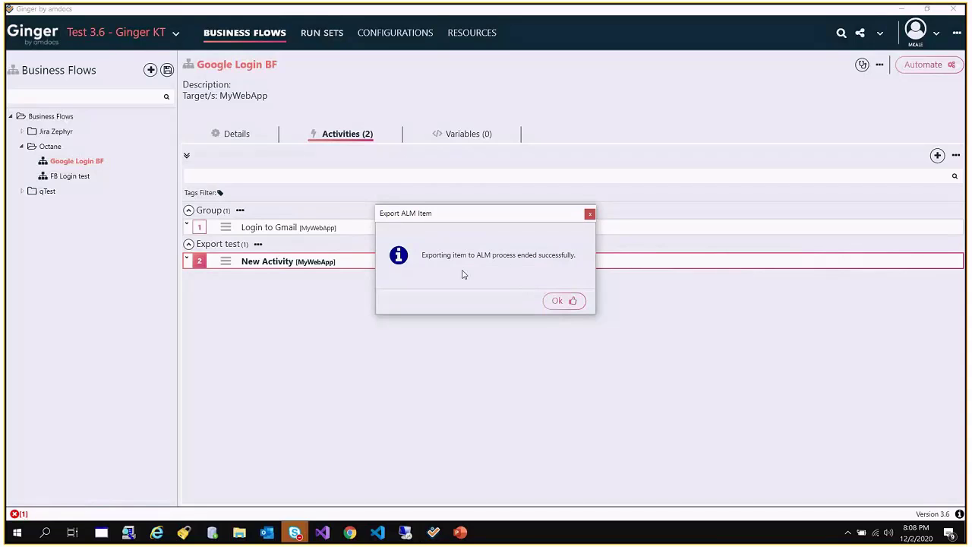
pyautogui.click(560, 302)
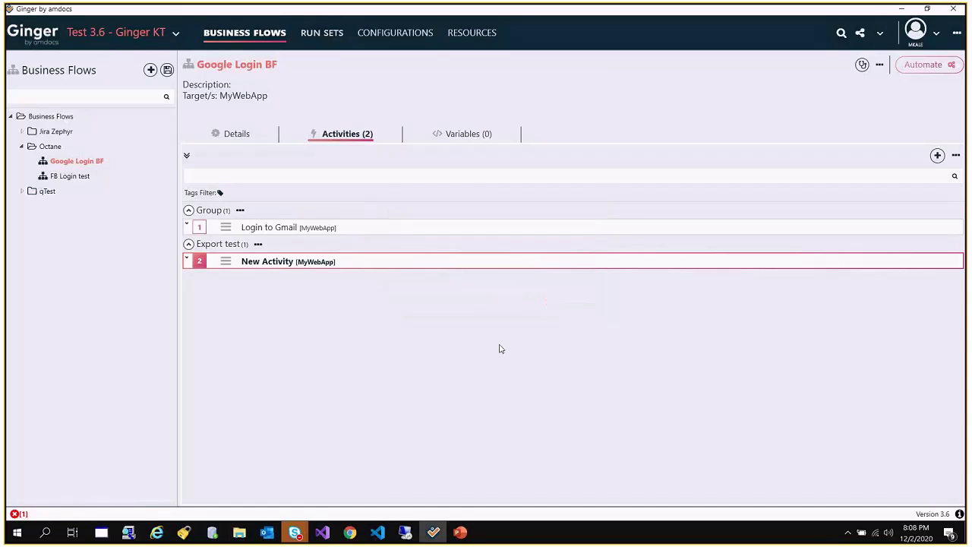
# Step: Check the tests of the updated Google Login BF suite in Octane, return to the testMk test list and switch back to Ginger
pyautogui.click(348, 533)
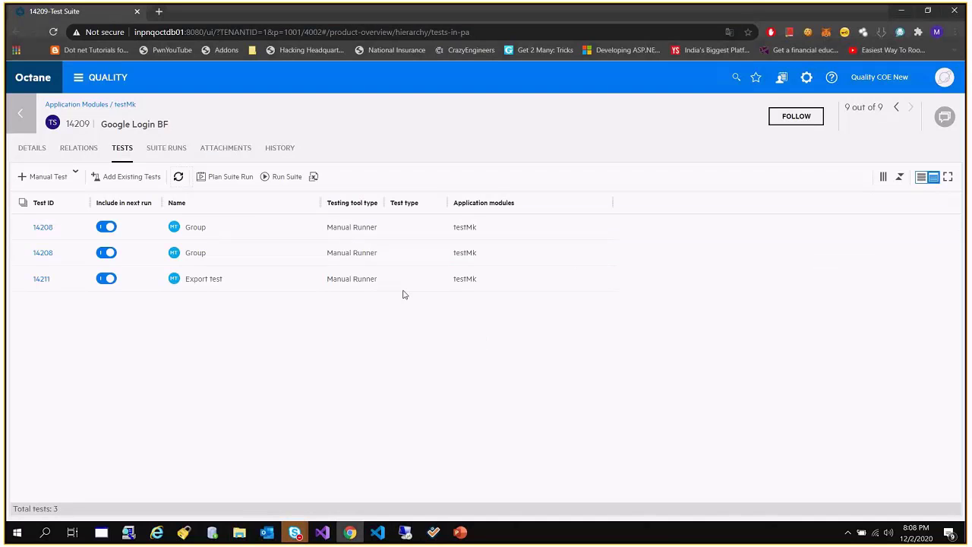
pyautogui.click(92, 104)
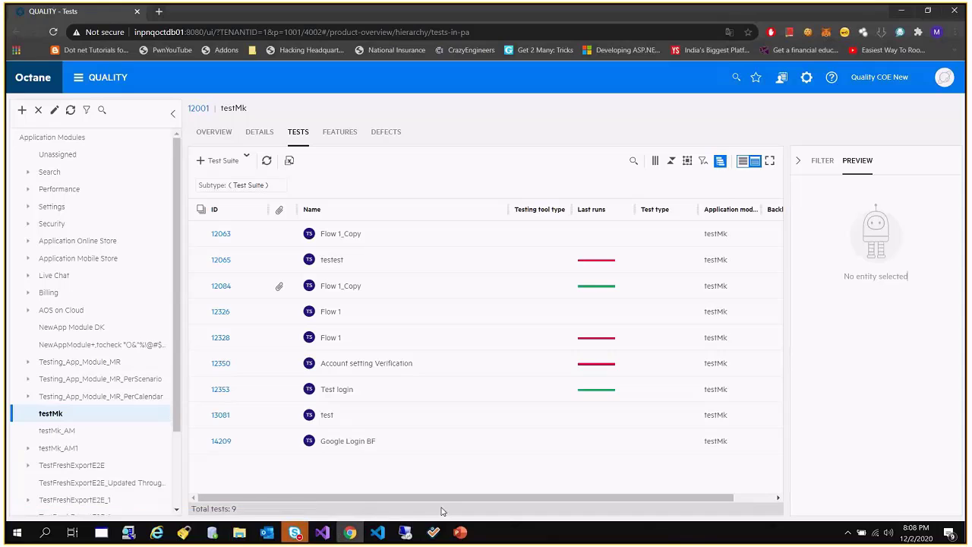
pyautogui.click(433, 532)
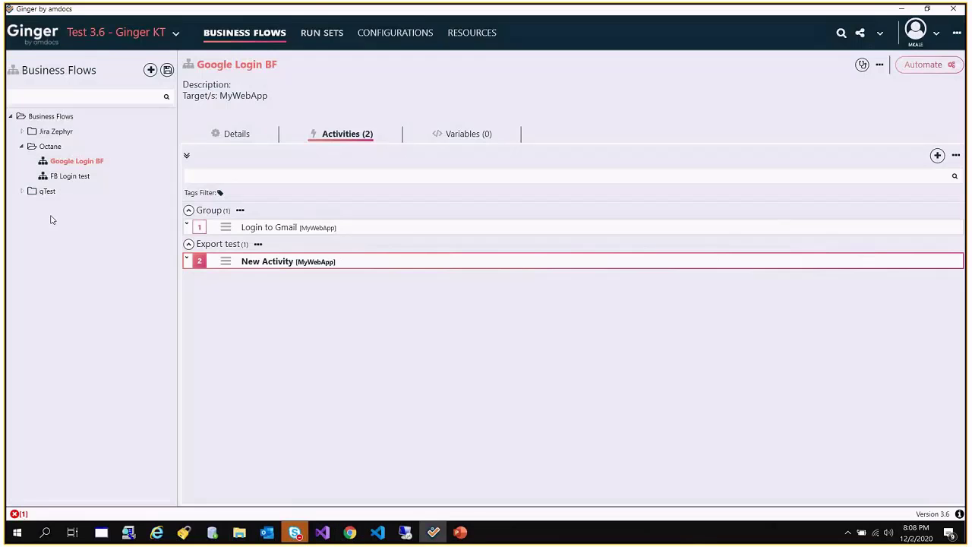
# Step: Add the FB Login test business flow from the Octane folder to Runner 1 of the Default Run Set
pyautogui.click(76, 177)
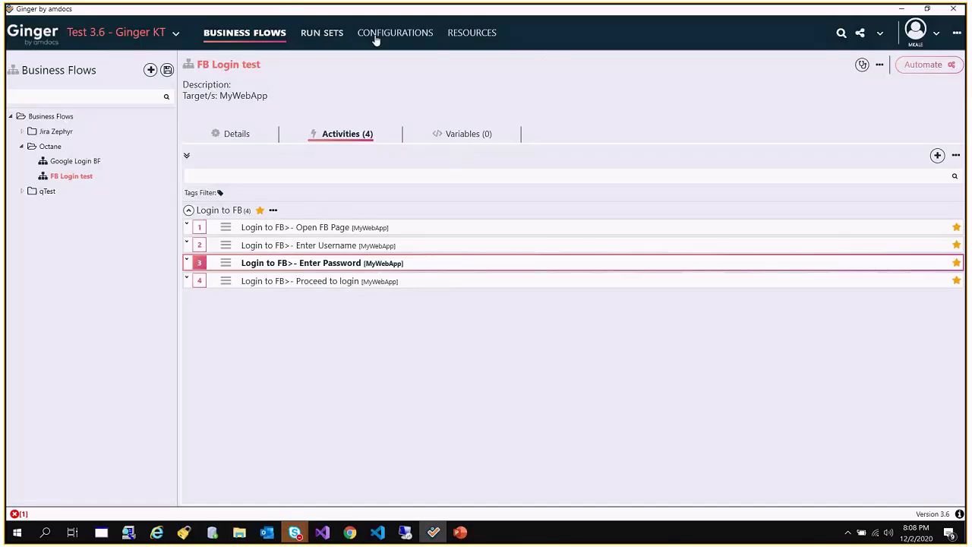
pyautogui.click(313, 33)
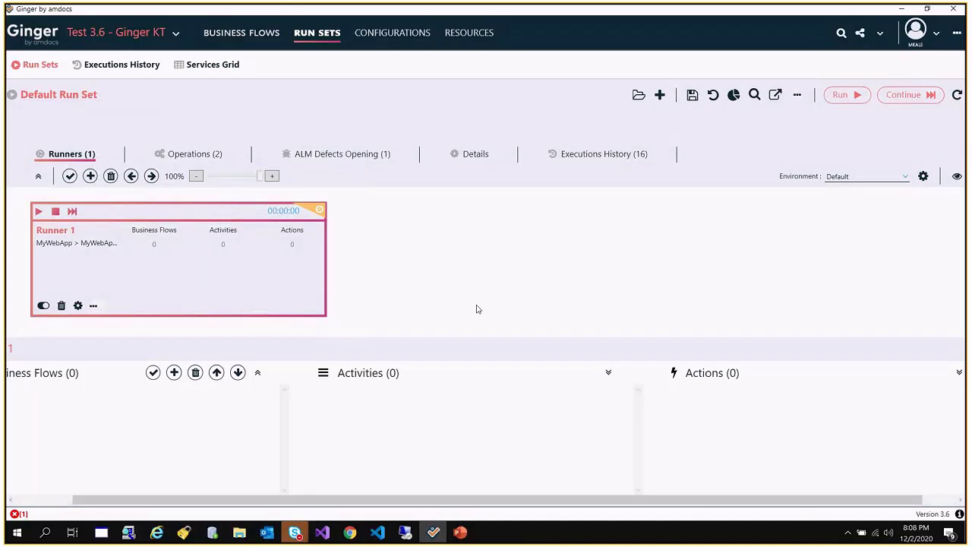
pyautogui.click(174, 373)
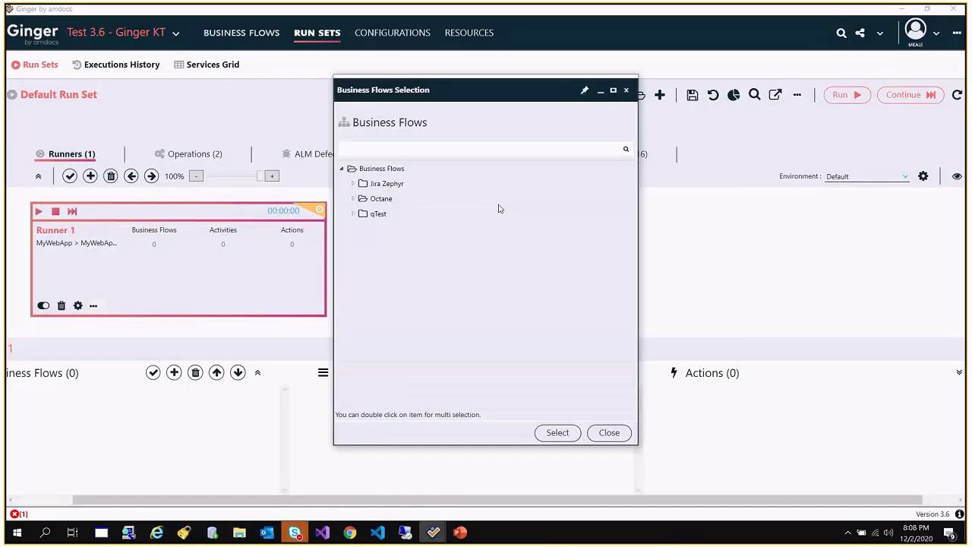
pyautogui.click(353, 199)
pyautogui.click(415, 219)
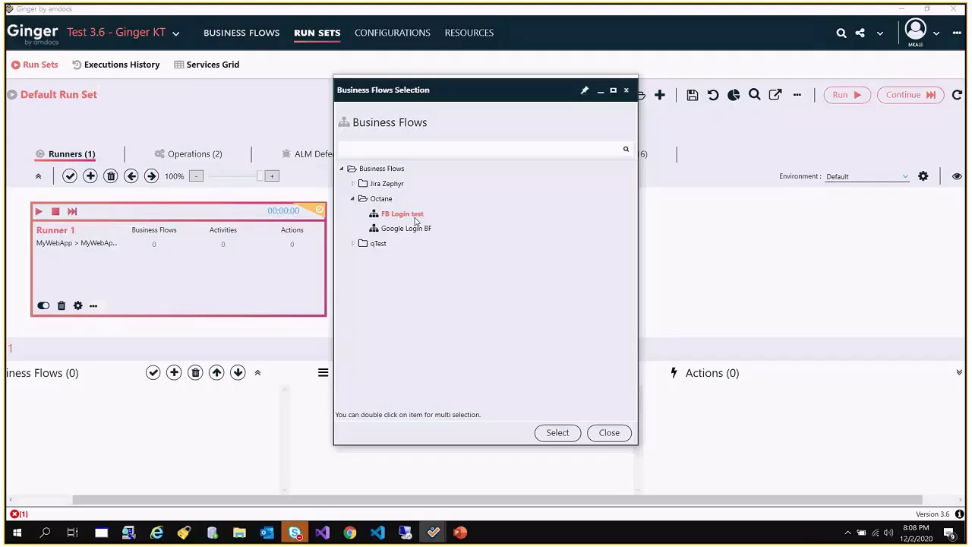
pyautogui.click(567, 436)
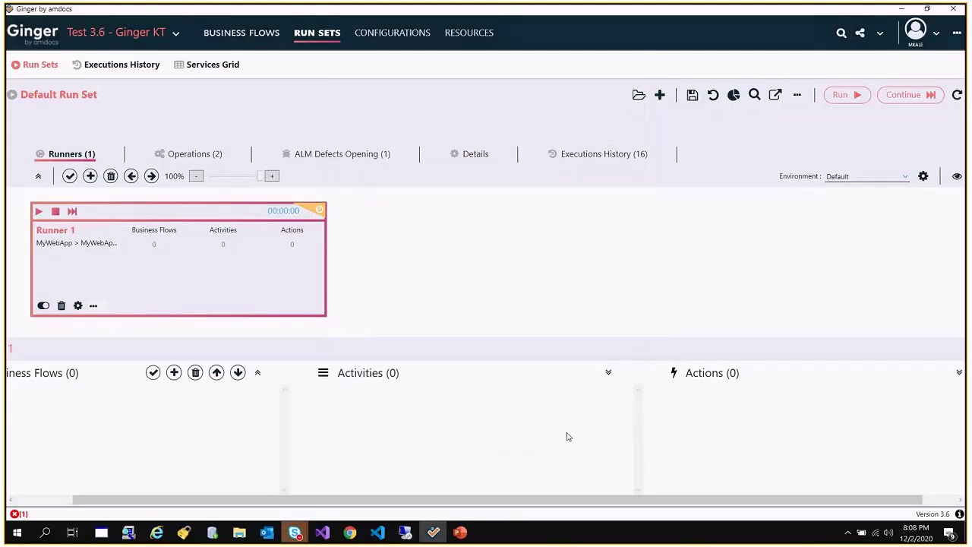
# Step: Examine the run set's operations for opening ALM defects and publishing execution results to ALM
pyautogui.click(218, 155)
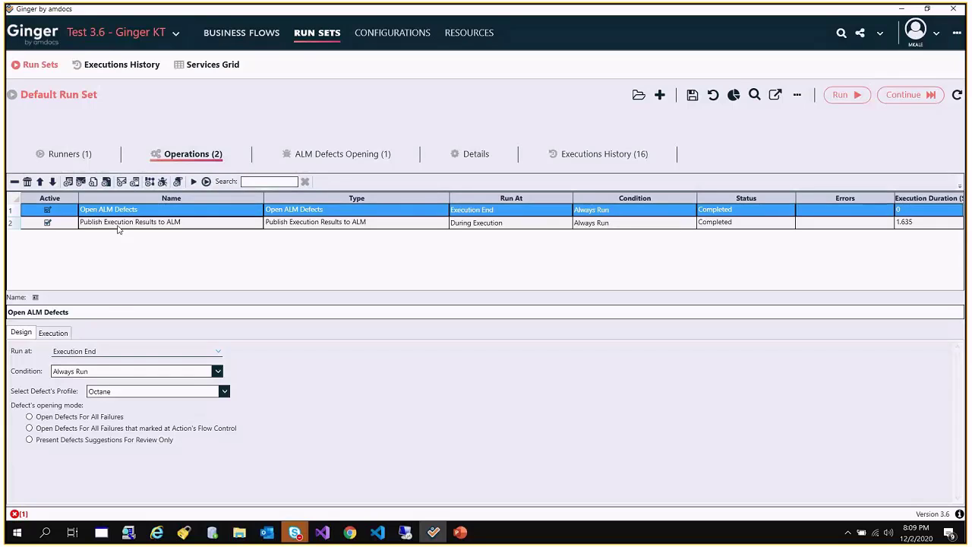
pyautogui.click(182, 224)
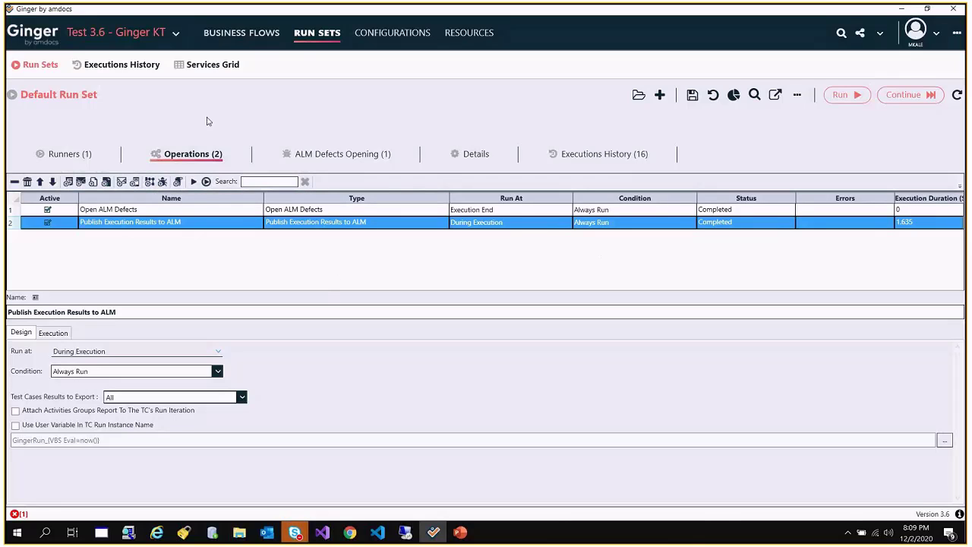
# Step: Run the Default Run Set so FB Login test fills in the Facebook username and account password
pyautogui.click(69, 155)
pyautogui.click(843, 96)
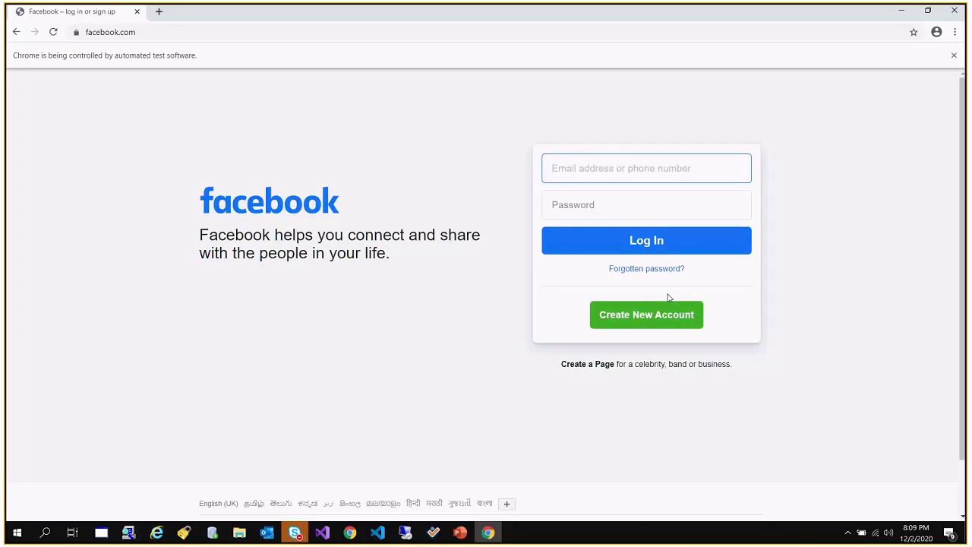
pyautogui.write('Gabbbar')
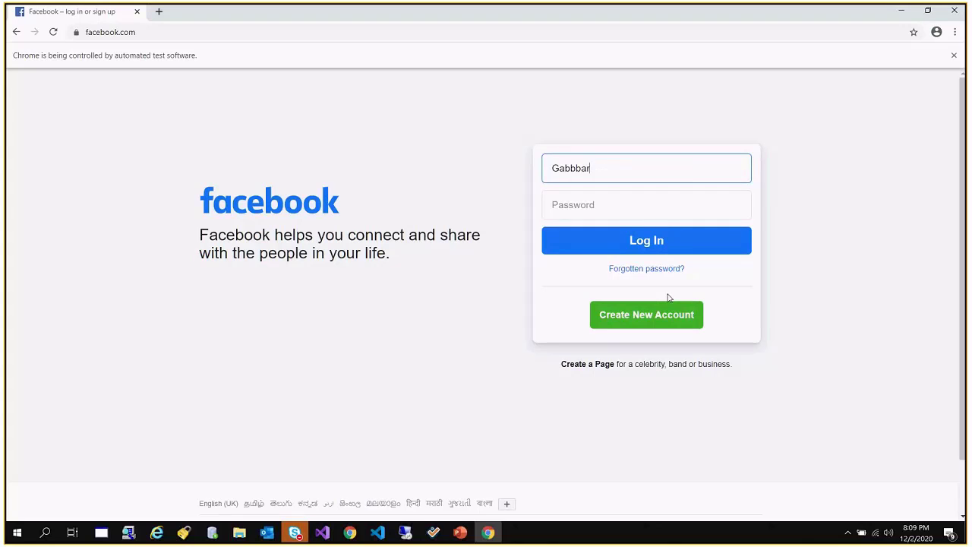
pyautogui.press('Tab')
pyautogui.write('•••••••••')
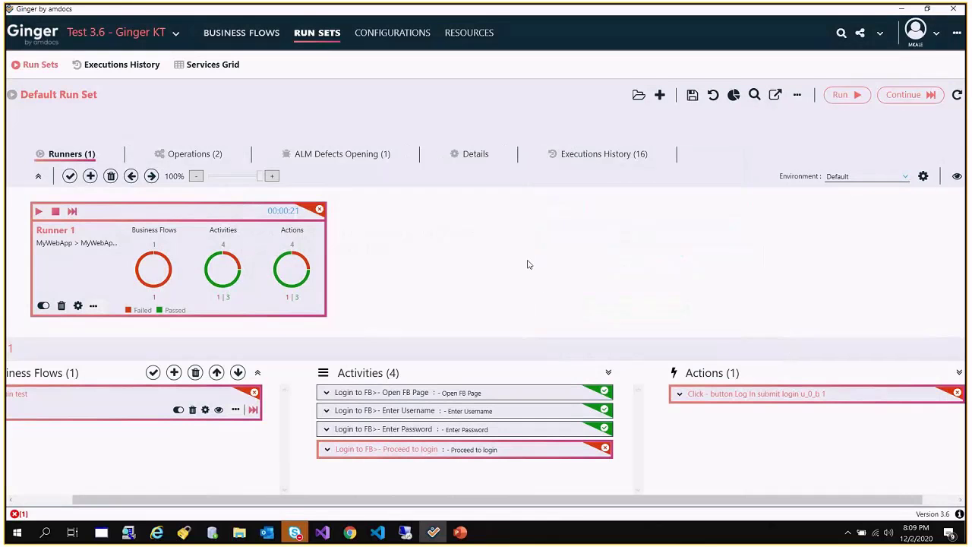
# Step: Open the failed FB Login test action as a defect in ALM from the run set's defect list
pyautogui.click(216, 153)
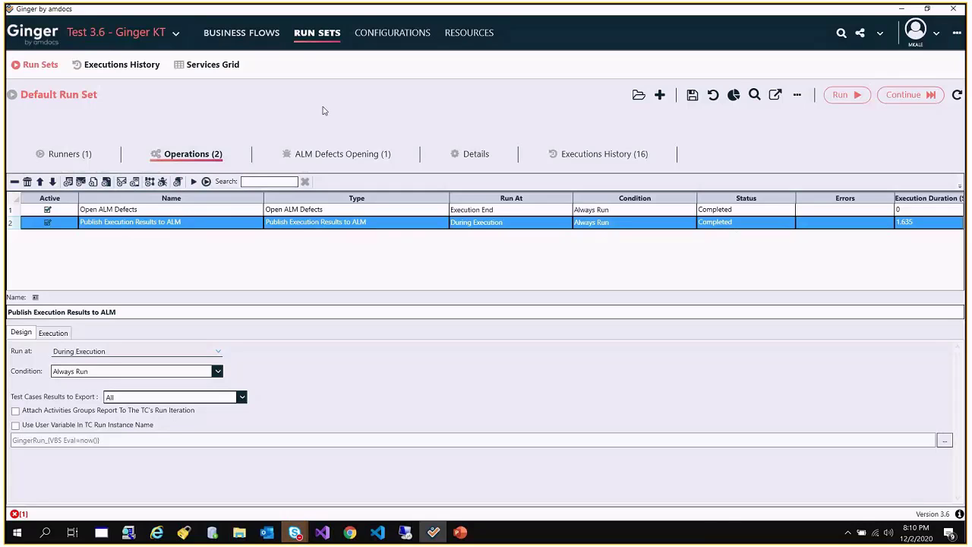
pyautogui.click(334, 155)
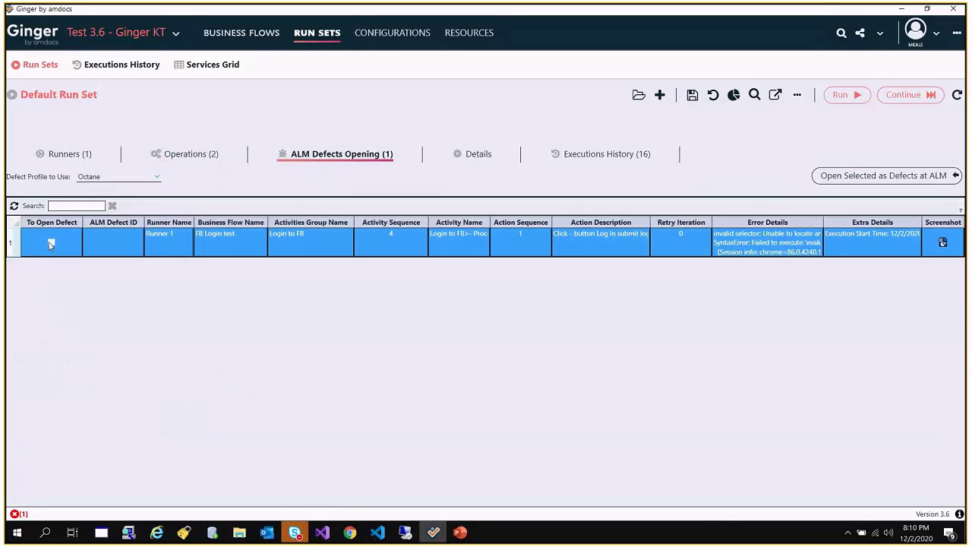
pyautogui.click(51, 243)
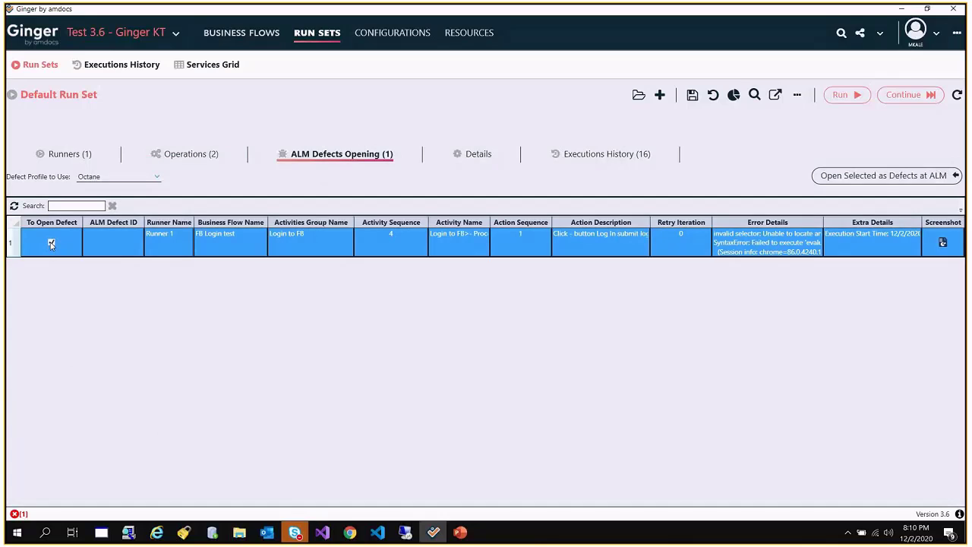
pyautogui.click(870, 181)
pyautogui.click(571, 298)
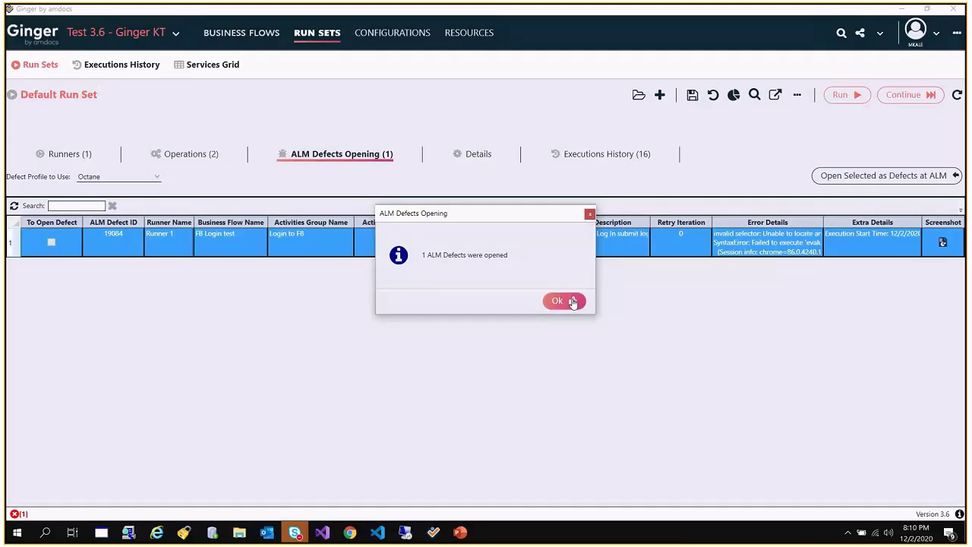
pyautogui.click(561, 301)
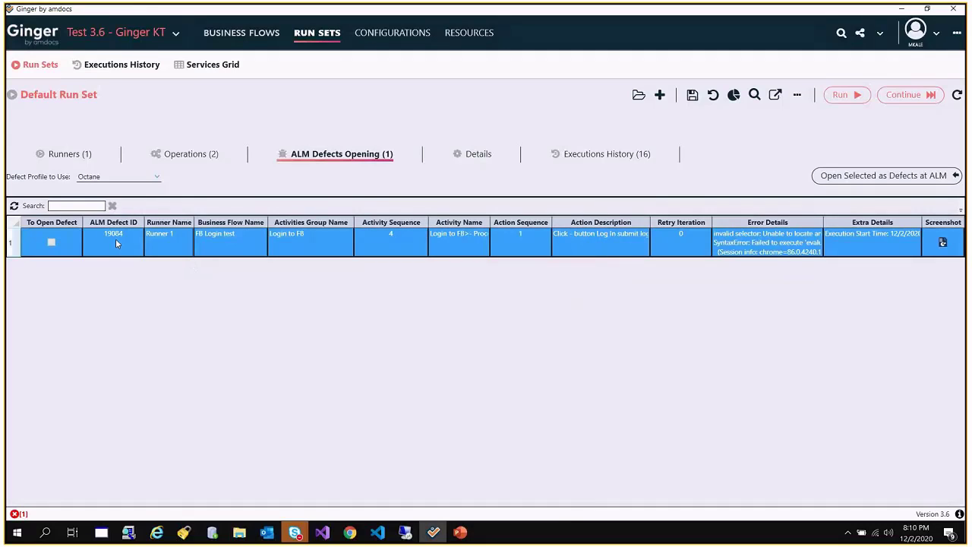
# Step: Switch to Octane and search the defects of Application Modules for ID 19084
pyautogui.click(350, 532)
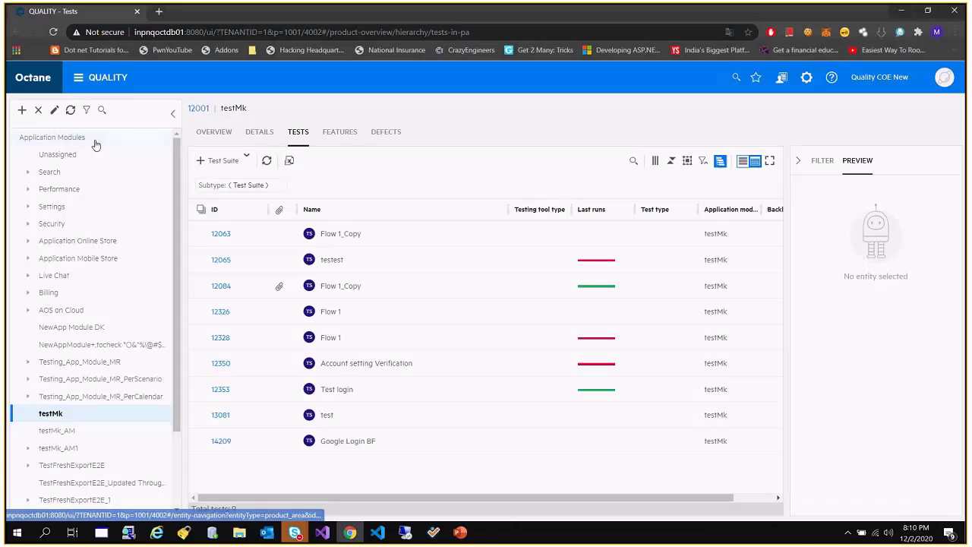
pyautogui.click(91, 139)
pyautogui.click(344, 131)
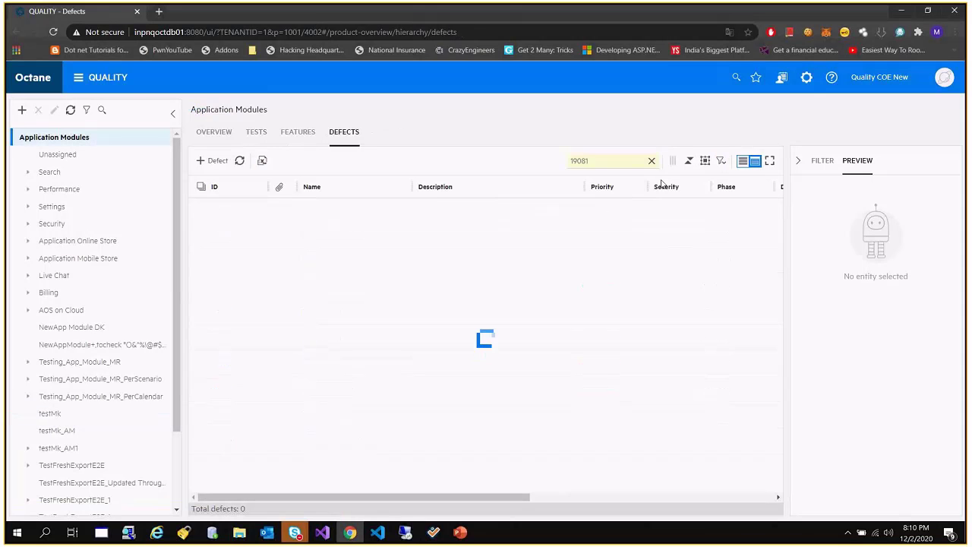
pyautogui.press('BackSpace')
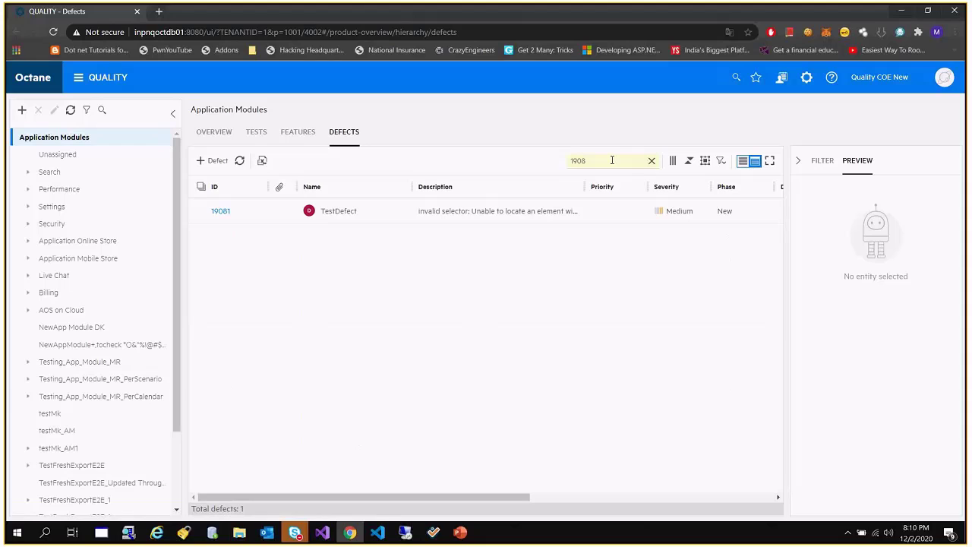
pyautogui.write('4')
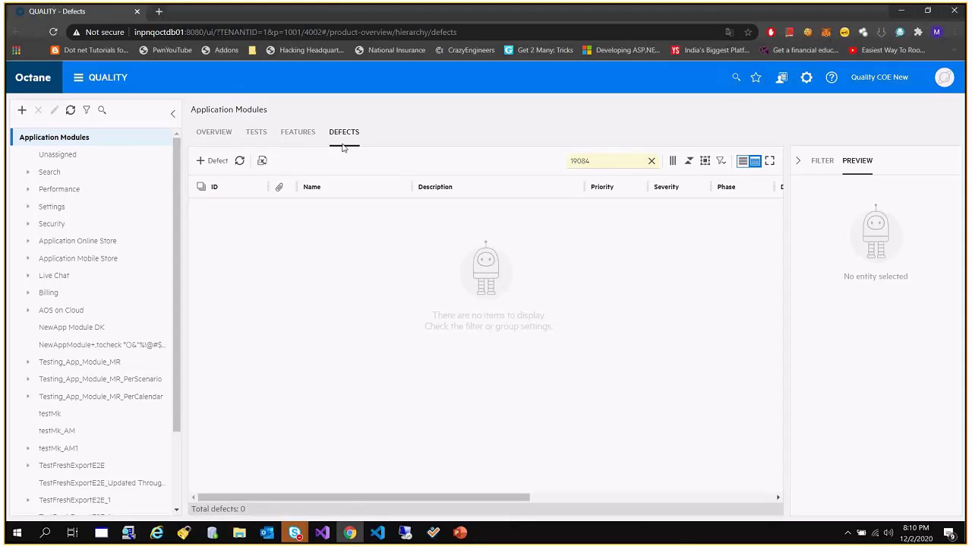
# Step: Clear the defect search, recheck the ALM defect ID in Ginger and return to Octane
pyautogui.press('BackSpace')
pyautogui.press('BackSpace')
pyautogui.press('BackSpace')
pyautogui.press('BackSpace')
pyautogui.press('BackSpace')
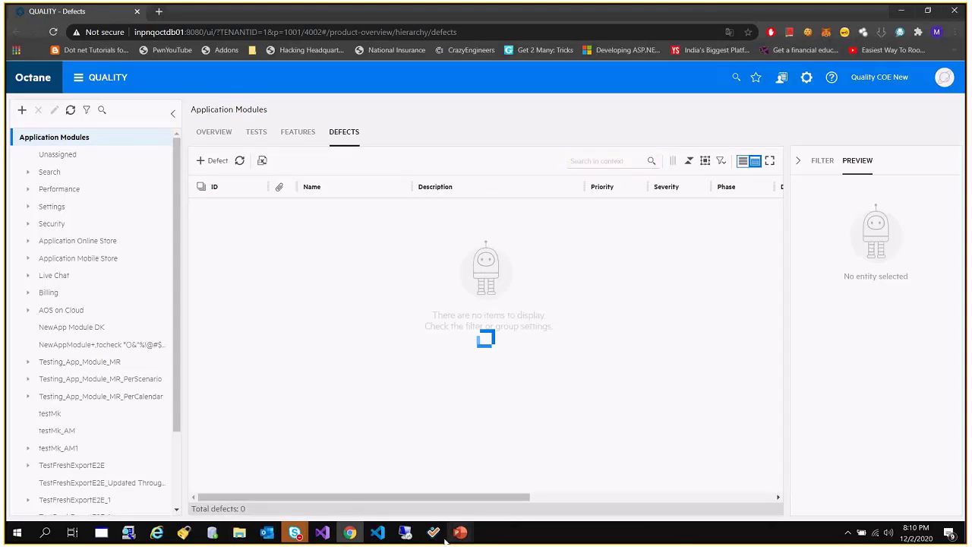
pyautogui.click(436, 534)
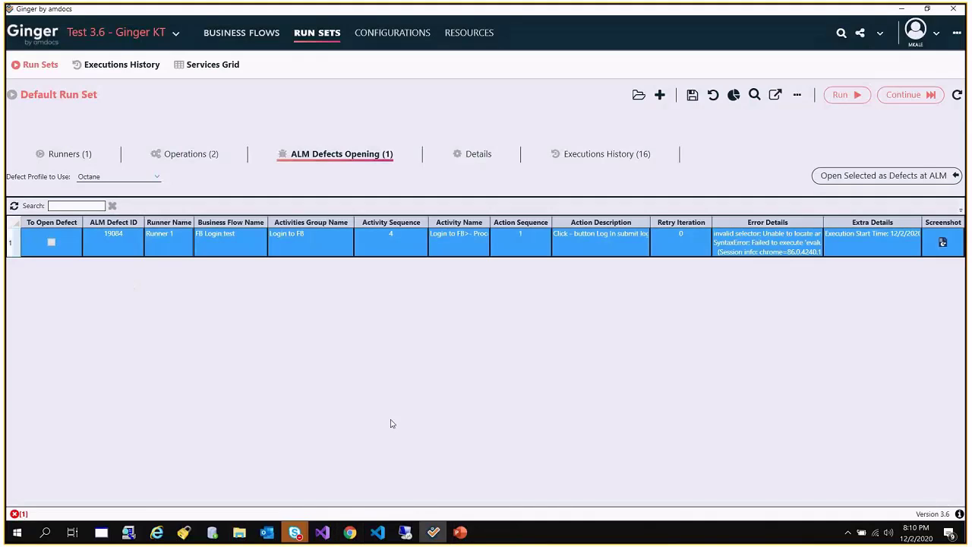
pyautogui.hotkey('alt', 'Tab')
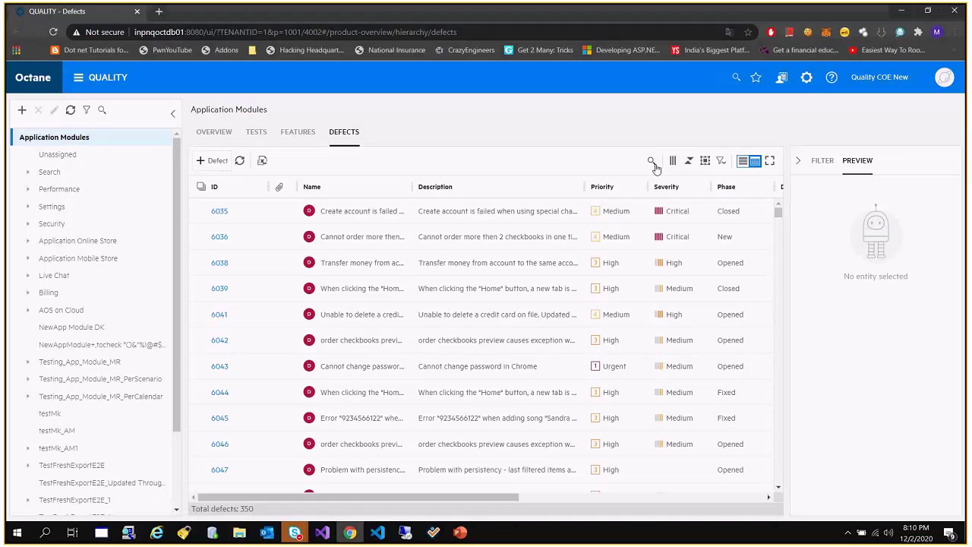
# Step: Search the defects again for 19084, change the search to 19083 and preview defect 19083
pyautogui.click(654, 165)
pyautogui.write('190')
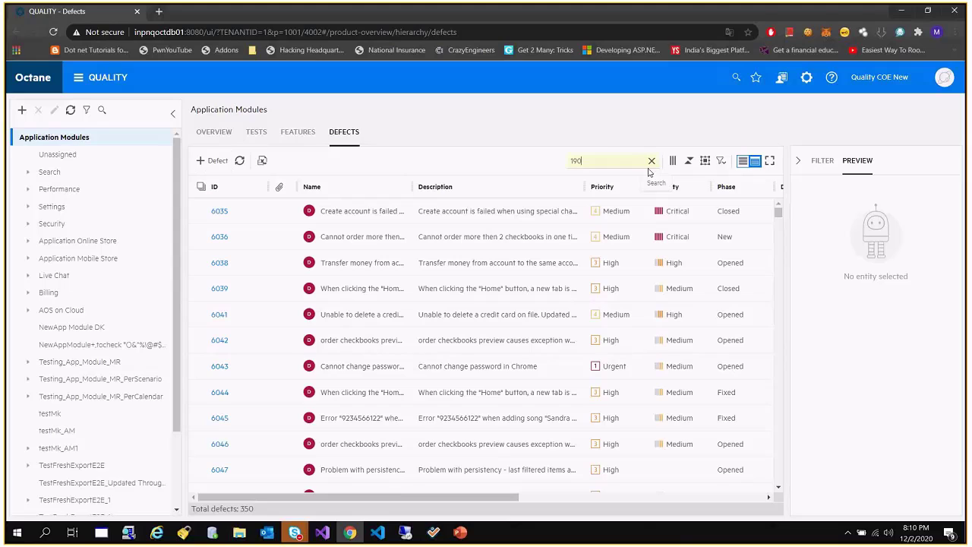
pyautogui.write('84')
pyautogui.press('BackSpace')
pyautogui.write('3')
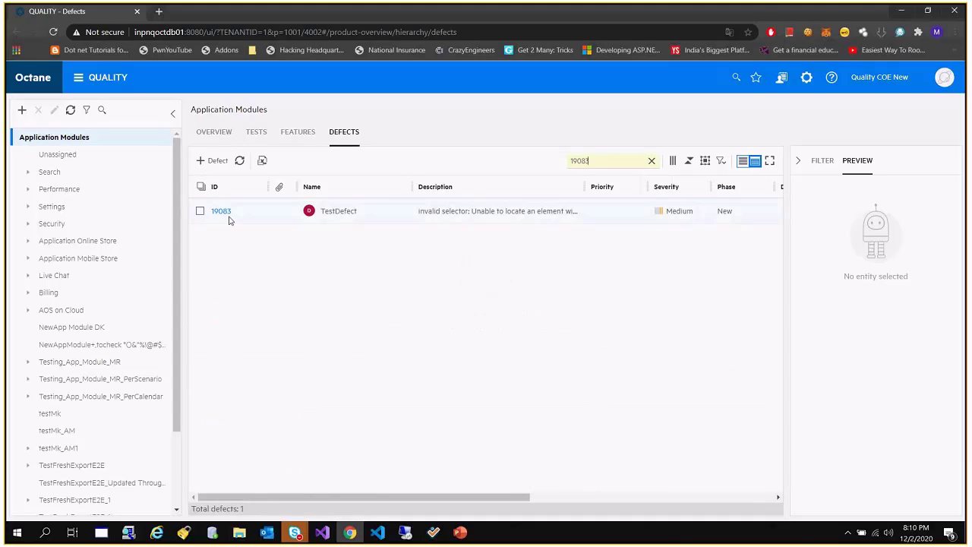
pyautogui.click(229, 218)
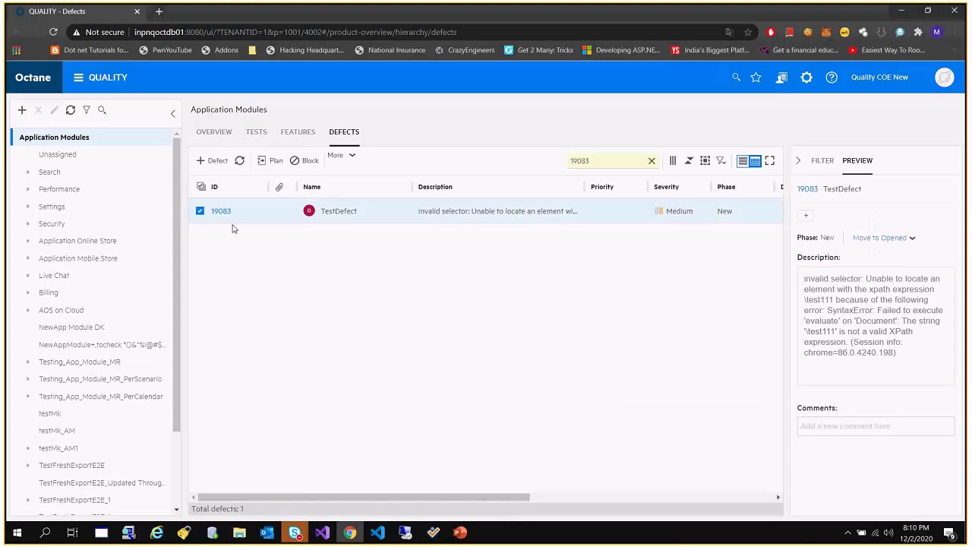
# Step: Reload the defects page, search for 19084 and open that defect's details
pyautogui.click(53, 31)
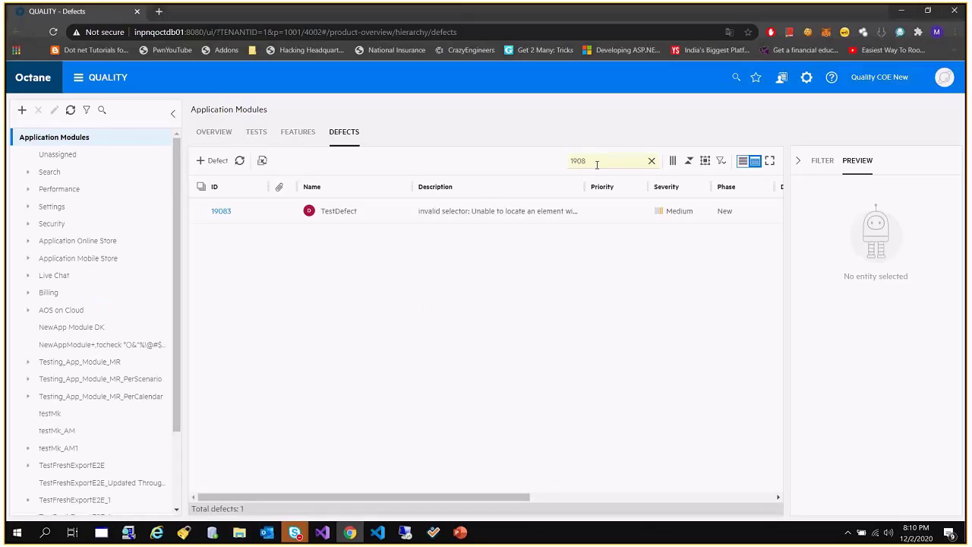
pyautogui.write('4')
pyautogui.press('Return')
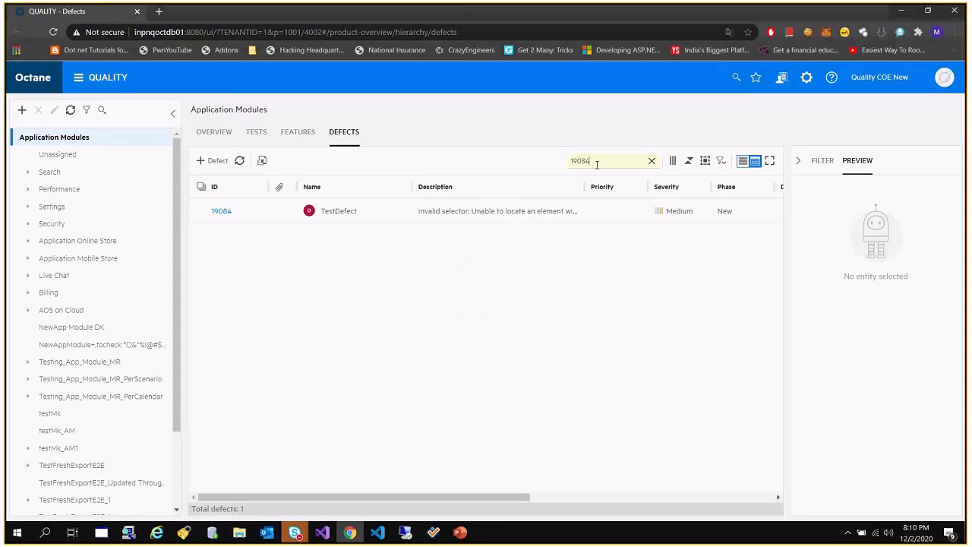
pyautogui.click(220, 215)
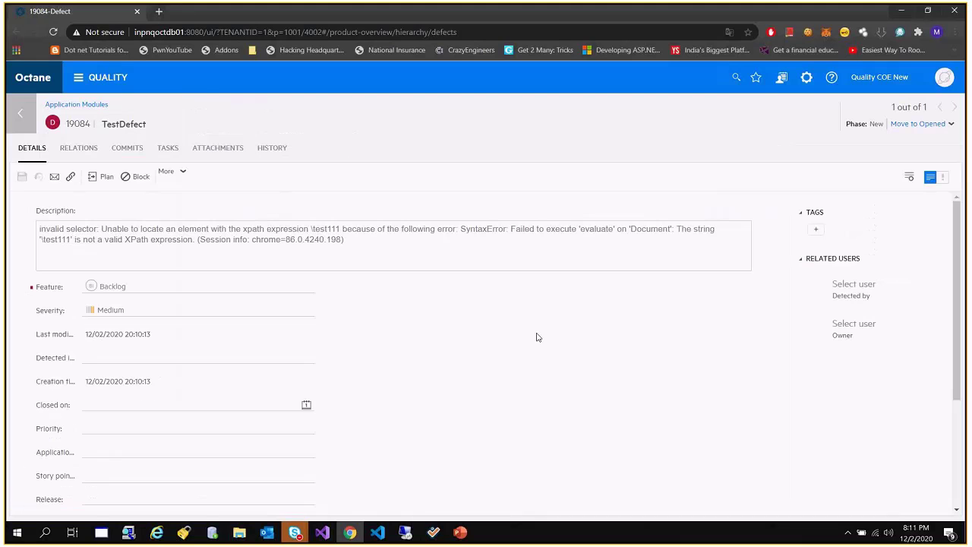
# Step: Read the xpath error in defect 19084's description, compare it with Ginger's error details and return to Octane
pyautogui.click(270, 230)
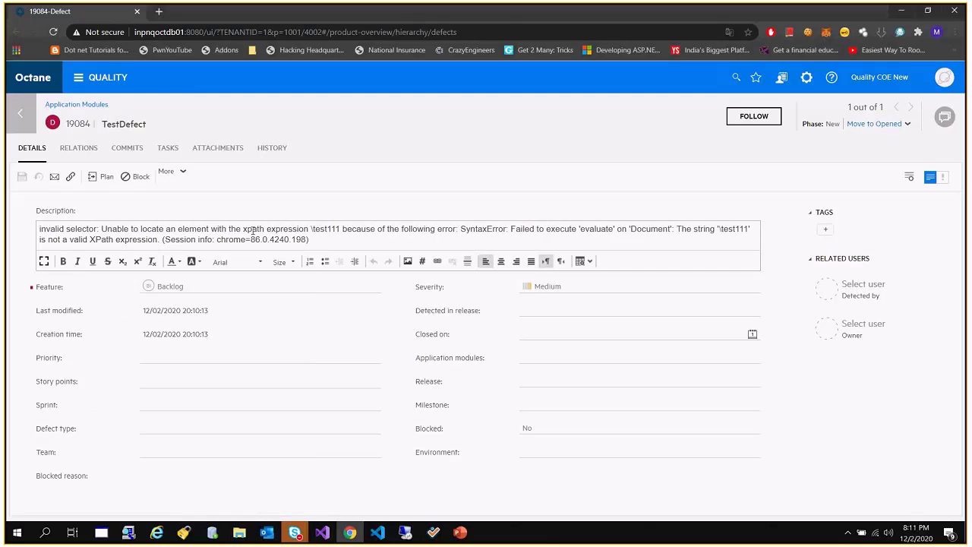
pyautogui.moveTo(248, 229); pyautogui.dragTo(359, 232)
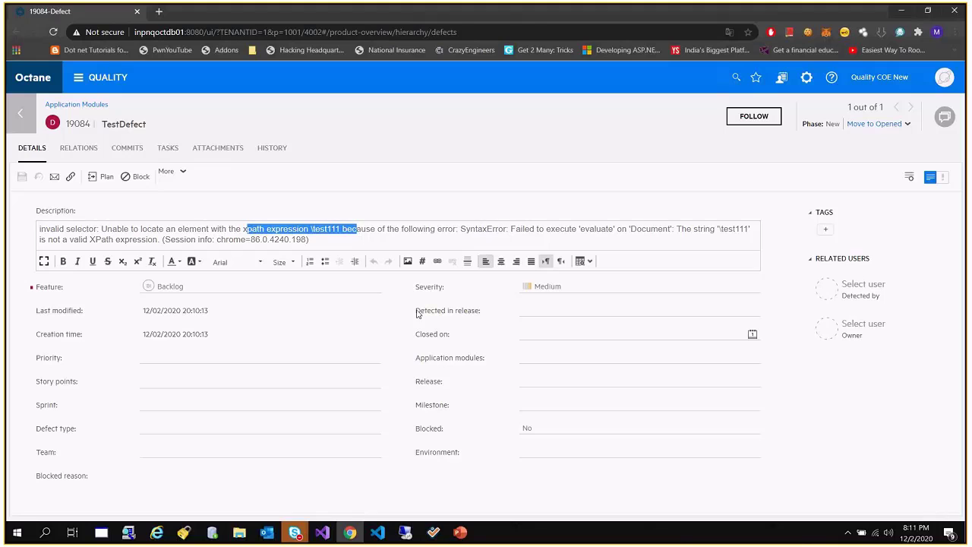
pyautogui.click(320, 239)
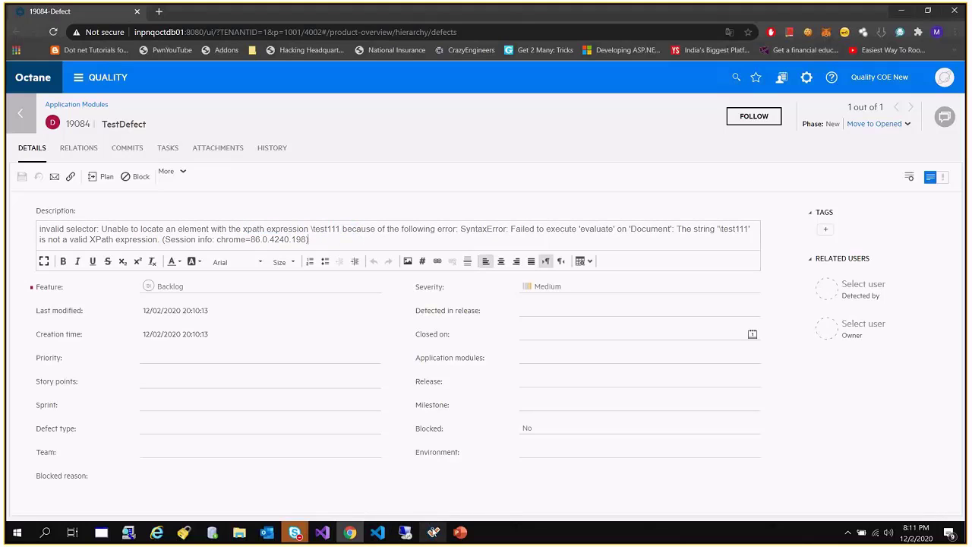
pyautogui.click(433, 532)
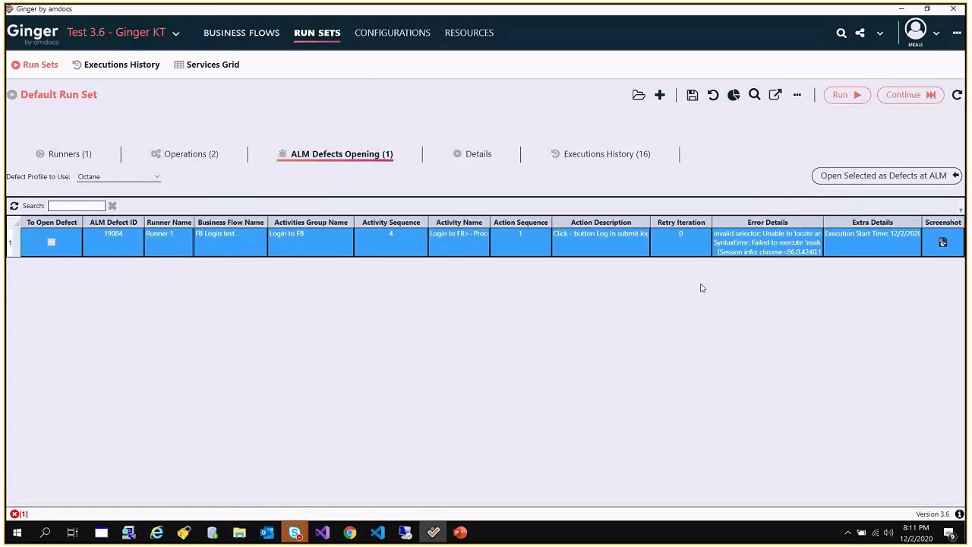
pyautogui.click(903, 9)
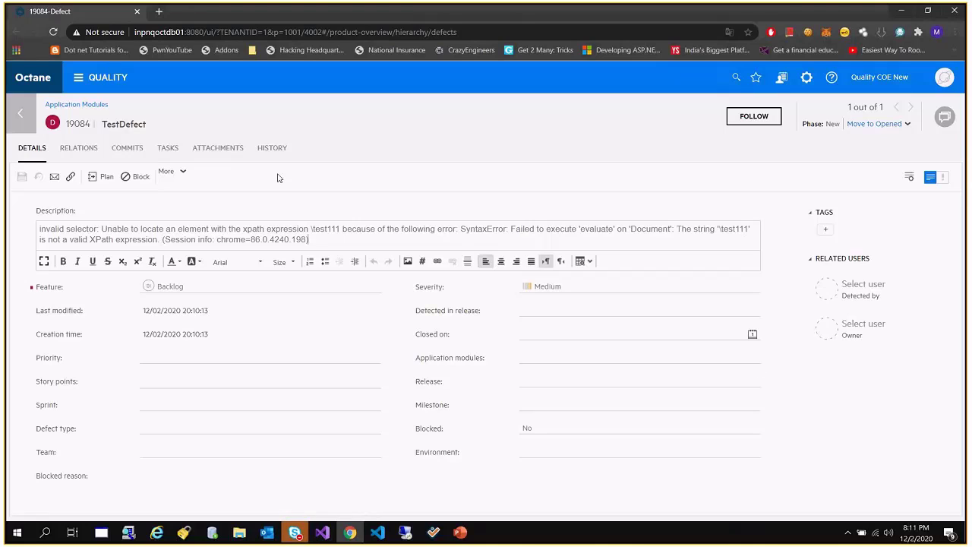
# Step: Go back to the module tree and open the FB Login test suite among the QUEST 5 Demo module's tests
pyautogui.click(14, 114)
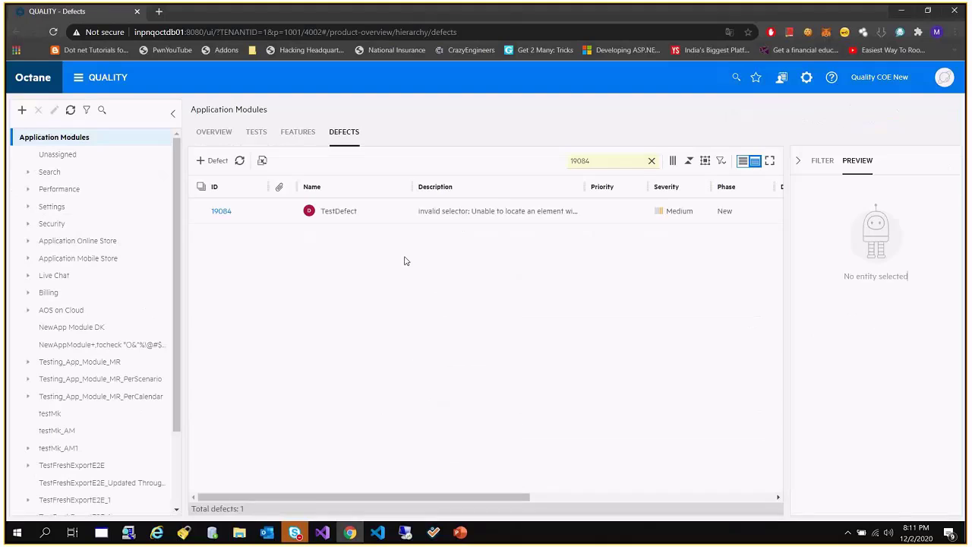
pyautogui.scroll(-2, 71, 469)
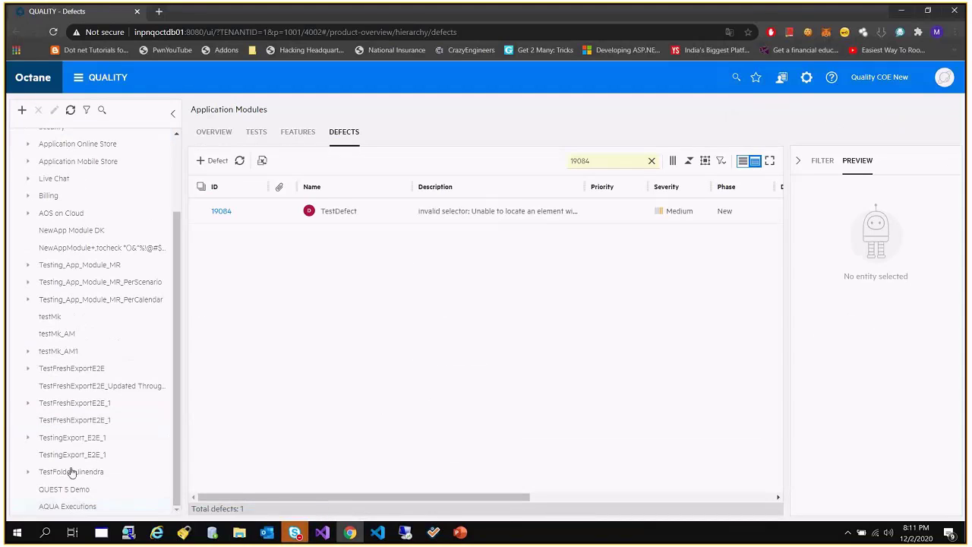
pyautogui.click(64, 490)
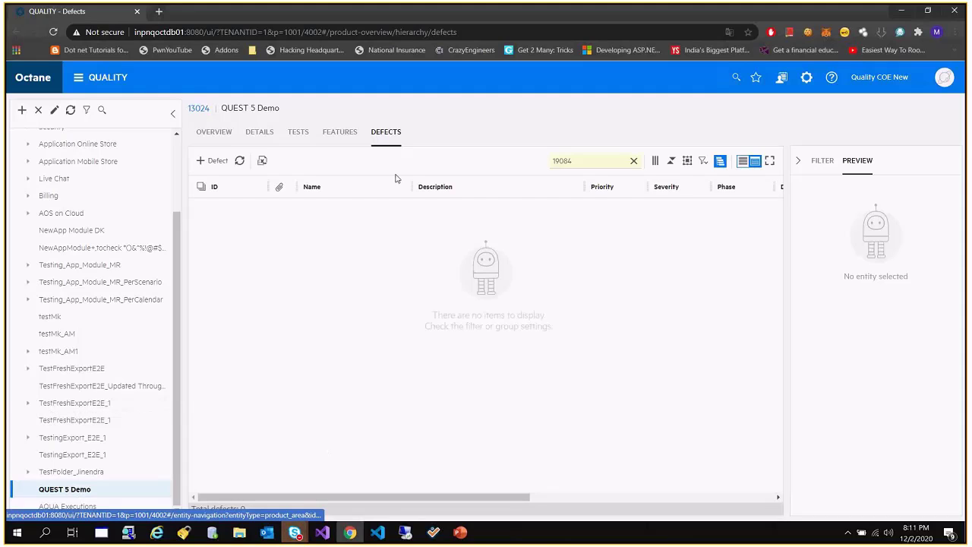
pyautogui.click(299, 134)
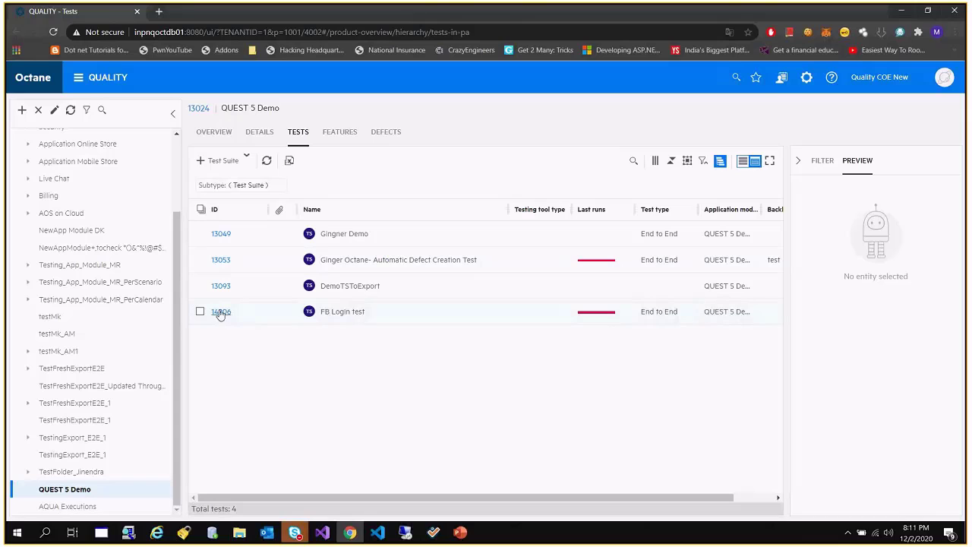
pyautogui.click(220, 312)
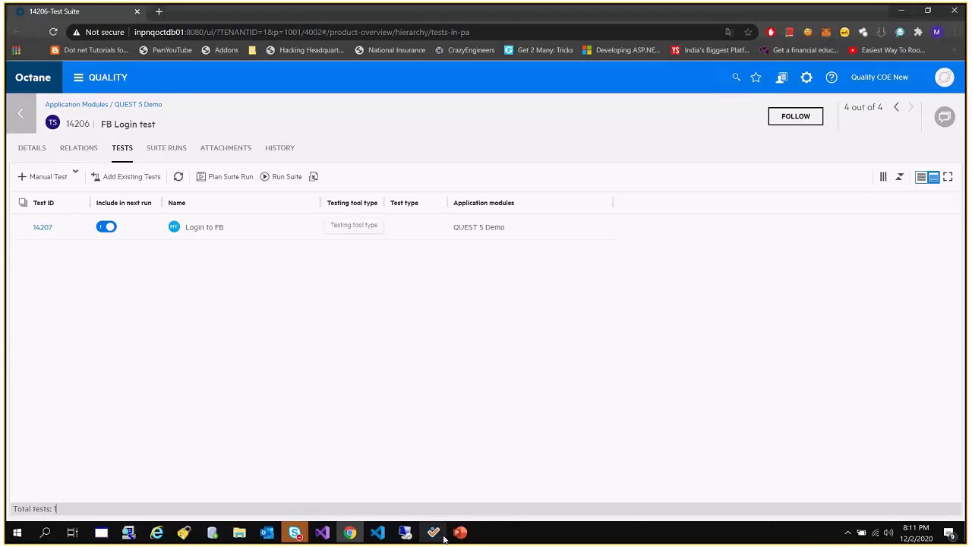
# Step: Check the opened defect's row in Ginger, switch back to Octane and return to the top-level Application Modules
pyautogui.click(442, 536)
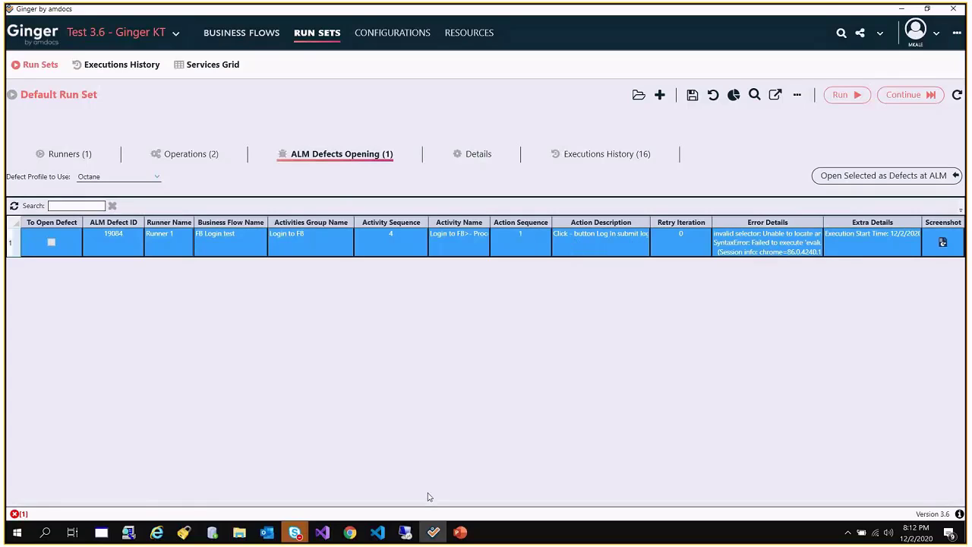
pyautogui.click(347, 533)
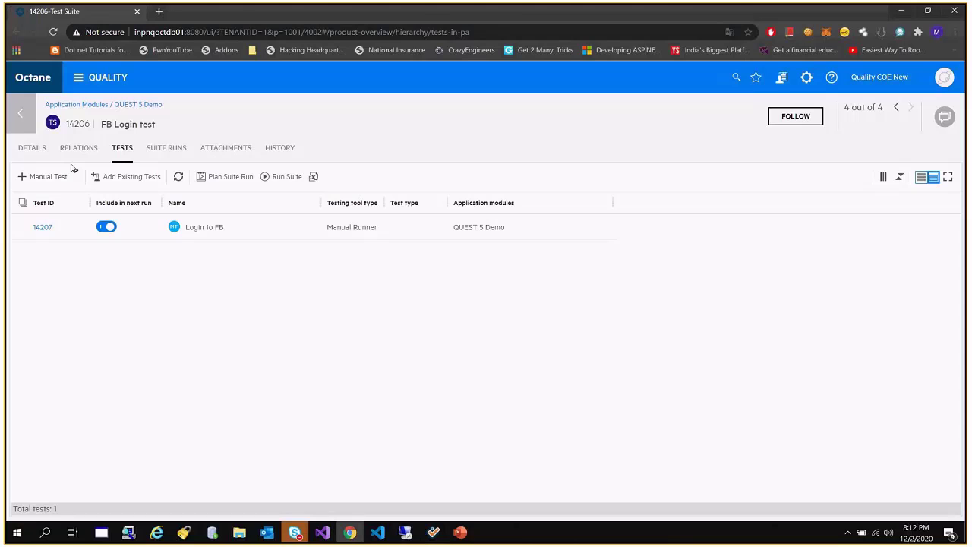
pyautogui.moveTo(72, 168); pyautogui.dragTo(72, 106)
pyautogui.click(73, 107)
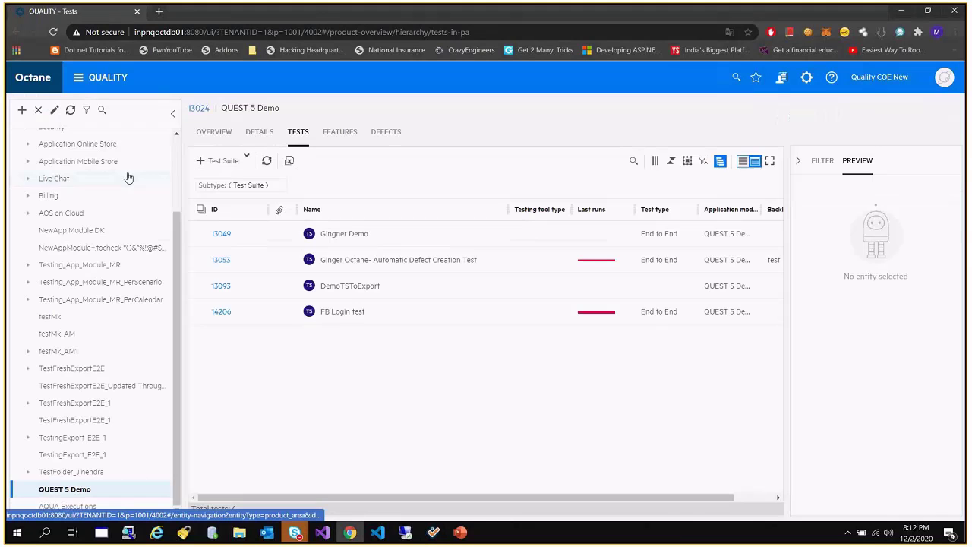
pyautogui.scroll(3, 129, 178)
pyautogui.click(101, 140)
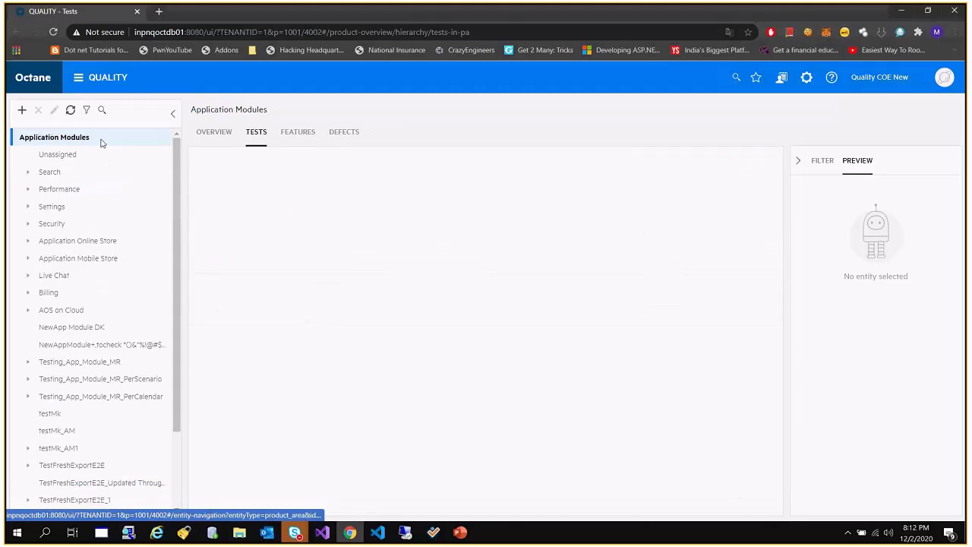
# Step: Open defect 19084 from the Application Modules' defects and review its description and fields
pyautogui.click(344, 131)
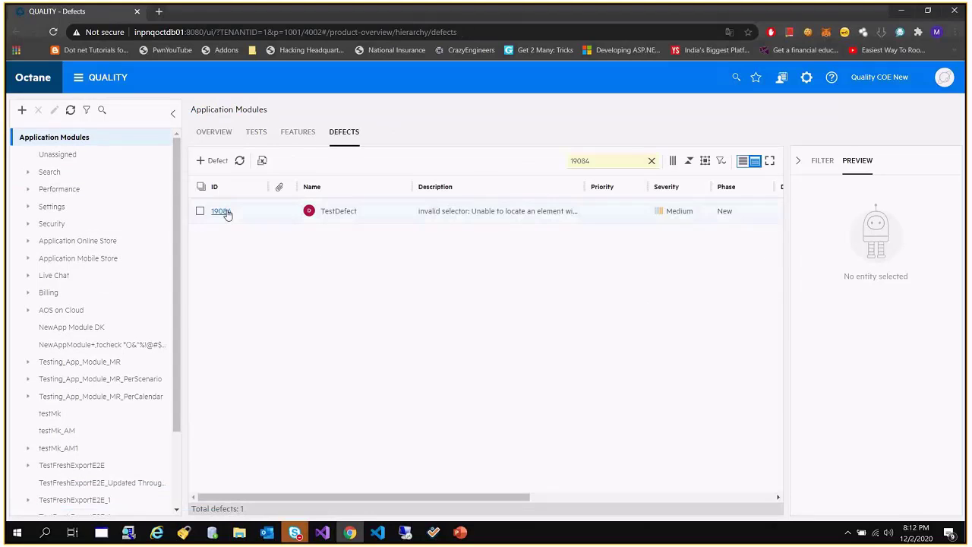
pyautogui.click(221, 211)
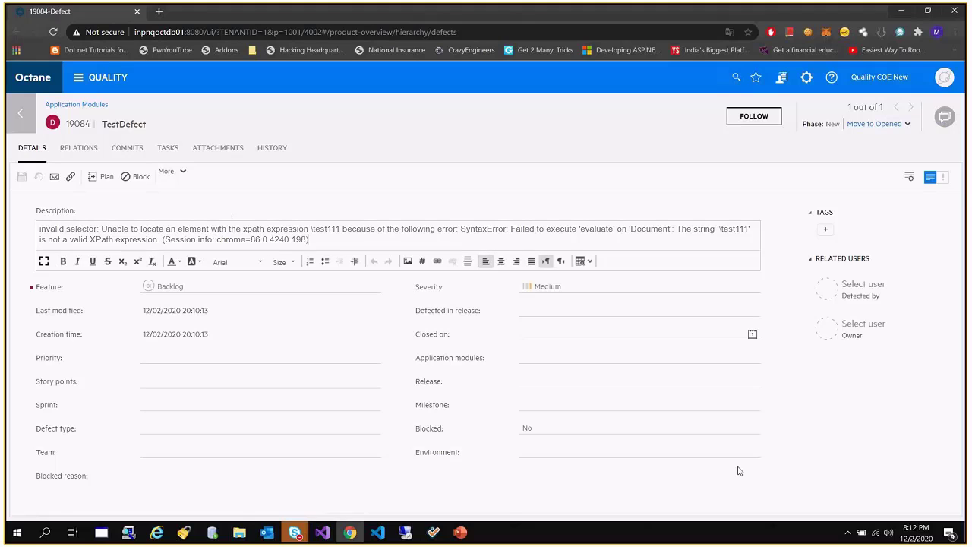
pyautogui.click(332, 244)
pyautogui.click(327, 346)
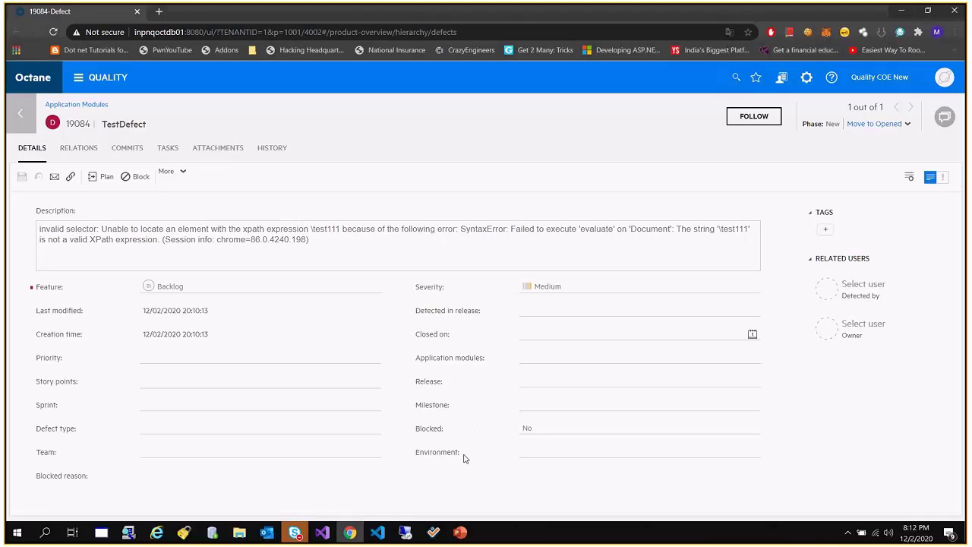
# Step: Switch to Ginger and review the Open ALM Defects operation's profile choices and the Publish Execution Results to ALM operation's settings
pyautogui.click(434, 538)
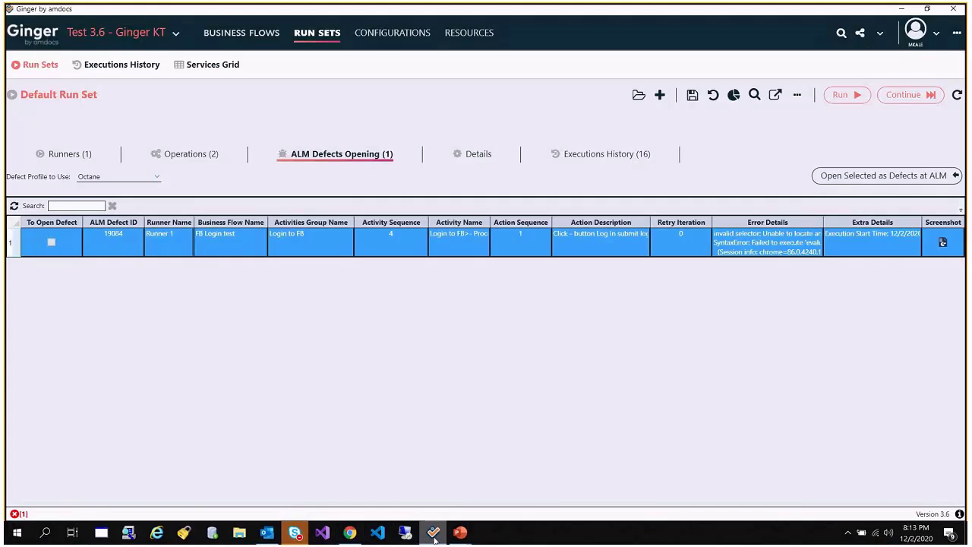
pyautogui.click(191, 153)
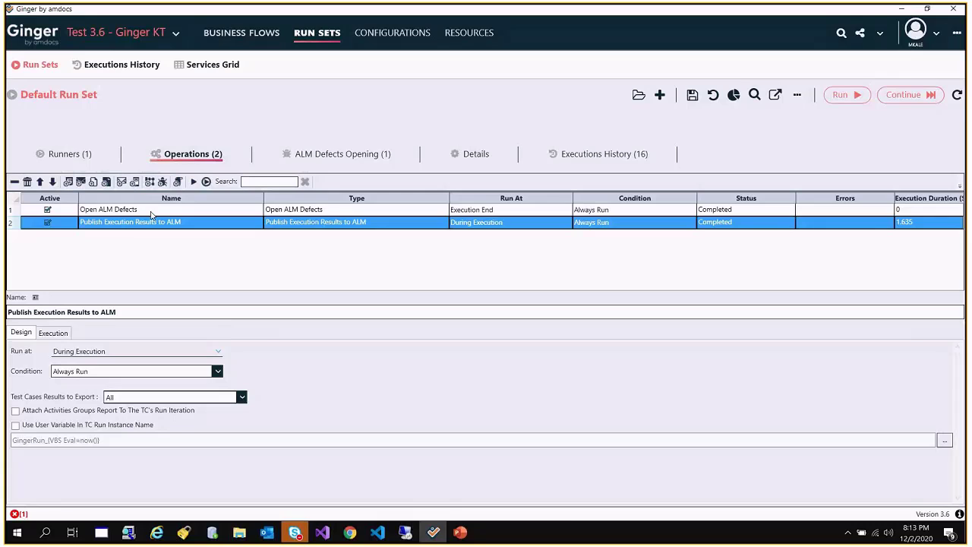
pyautogui.click(151, 215)
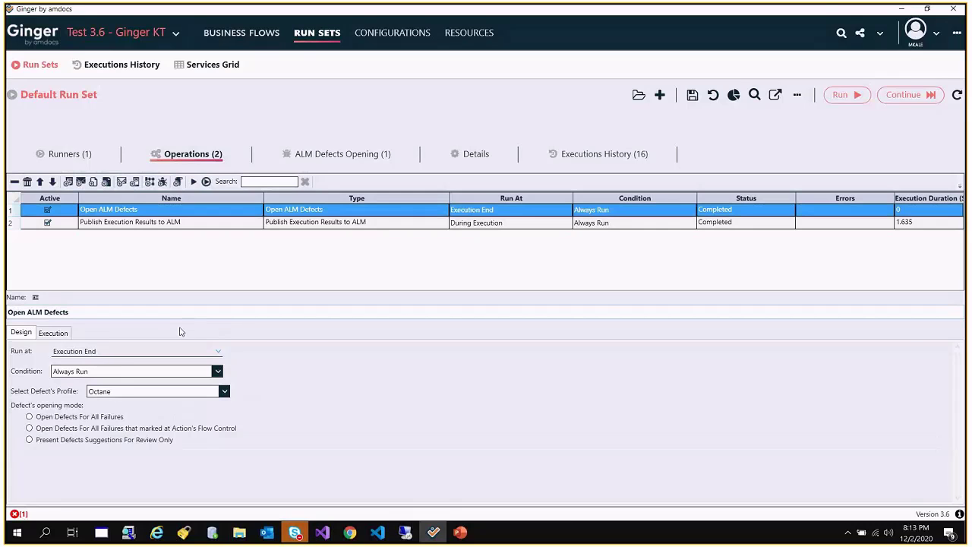
pyautogui.click(221, 391)
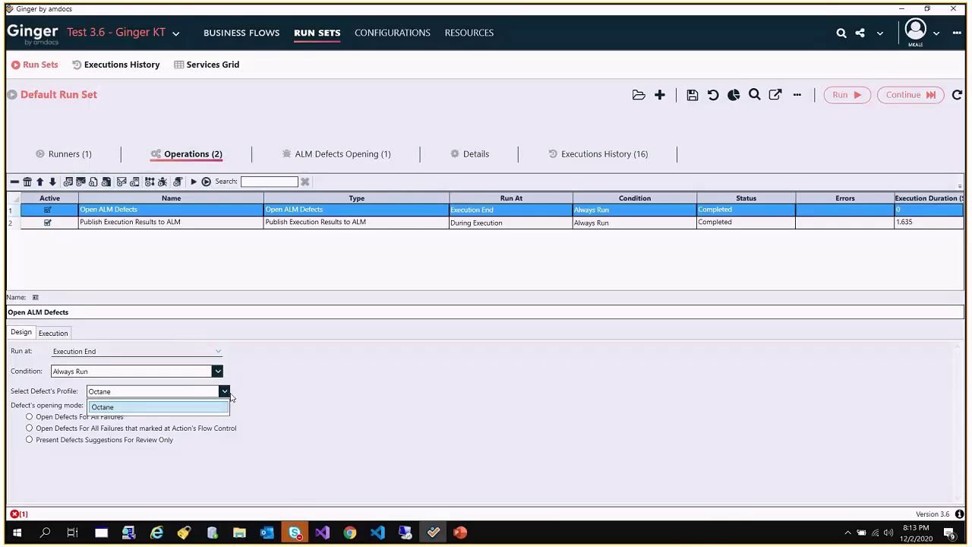
pyautogui.click(337, 363)
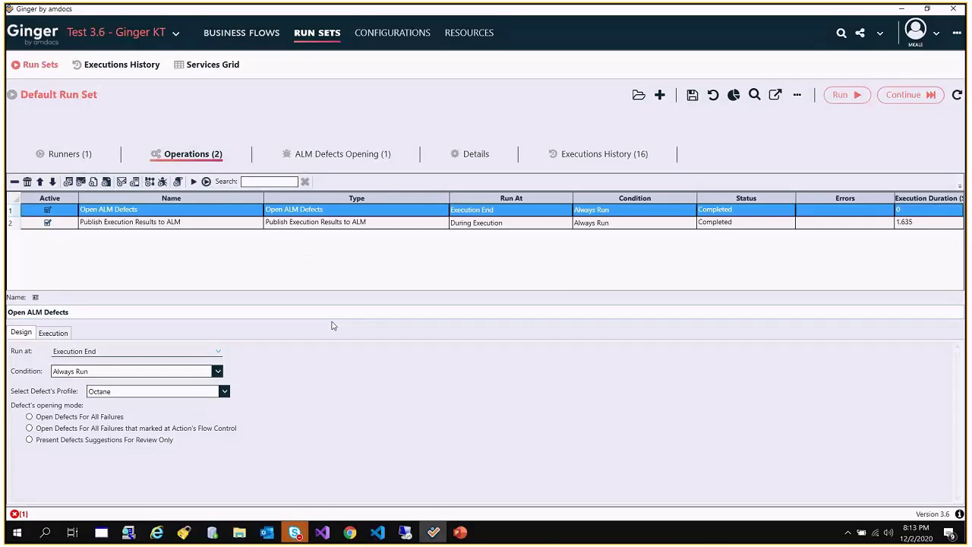
pyautogui.click(165, 225)
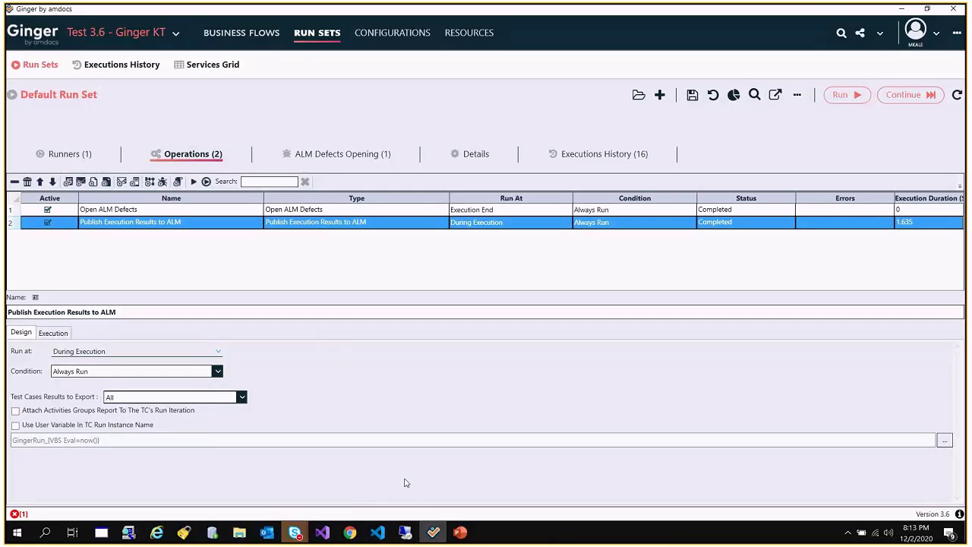
# Step: Switch to Octane and open the FB Login test suite's run from the QUEST 5 Demo module's tests
pyautogui.click(350, 532)
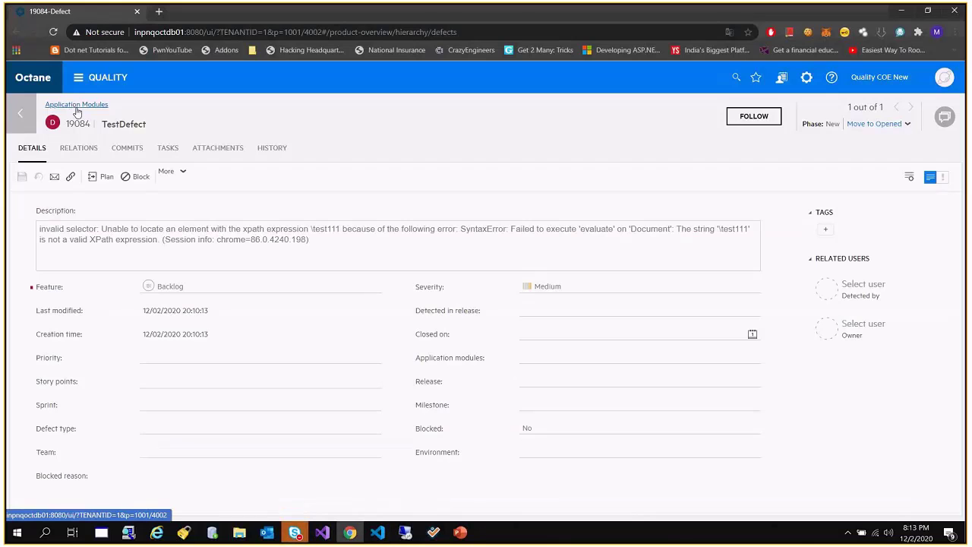
pyautogui.click(72, 107)
pyautogui.scroll(-3, 87, 489)
pyautogui.click(68, 489)
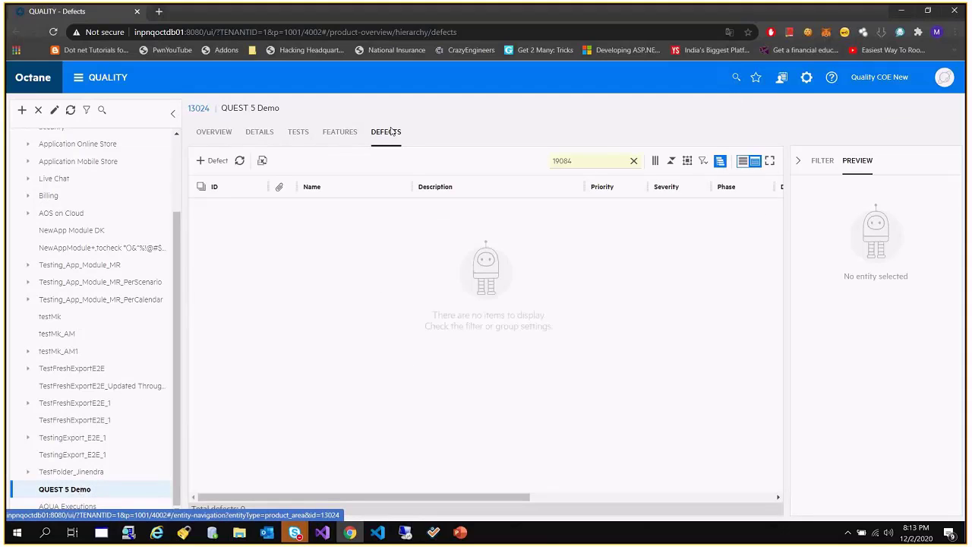
pyautogui.click(289, 133)
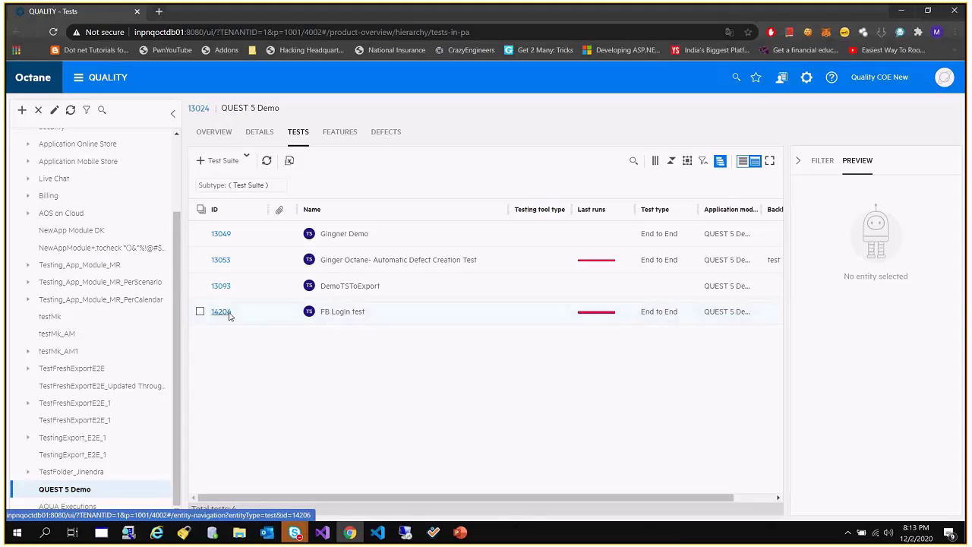
pyautogui.click(222, 312)
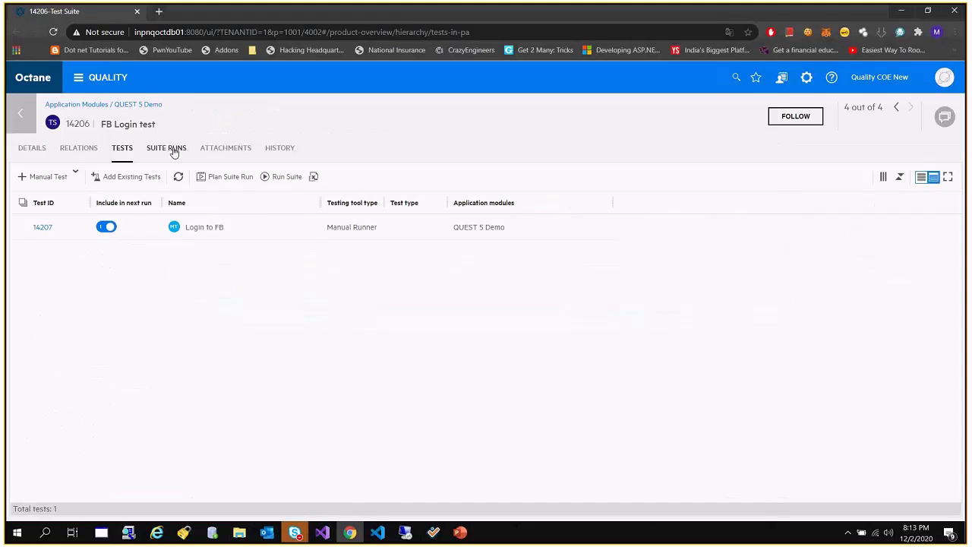
pyautogui.click(172, 149)
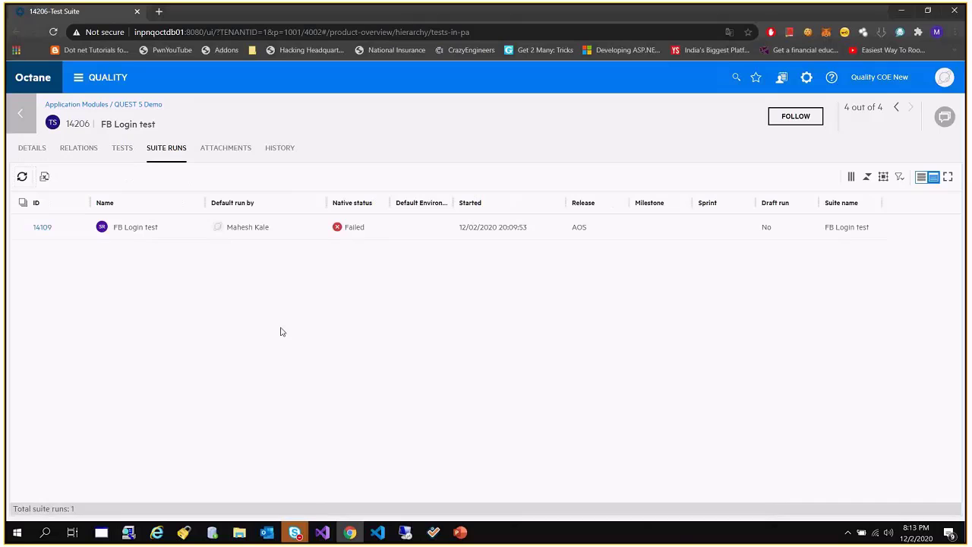
pyautogui.click(43, 227)
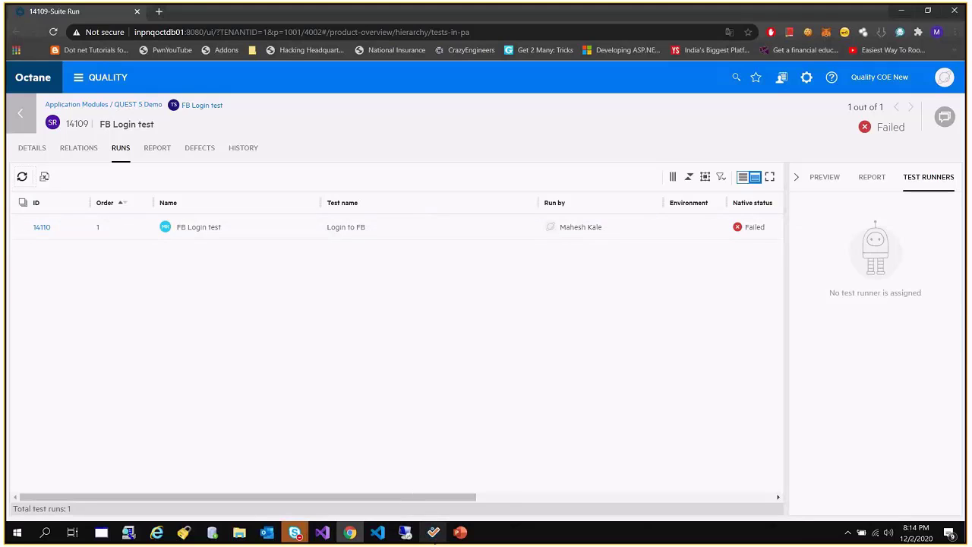
# Step: Switch to Ginger, view the run set's runners and return to the settings of the Open ALM Defects operation
pyautogui.click(434, 535)
pyautogui.click(82, 150)
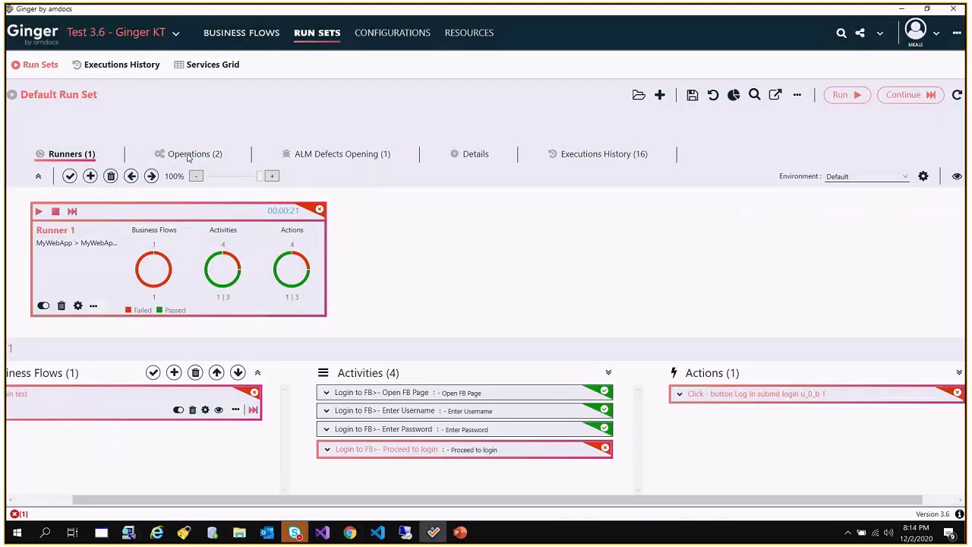
pyautogui.click(190, 155)
pyautogui.click(166, 210)
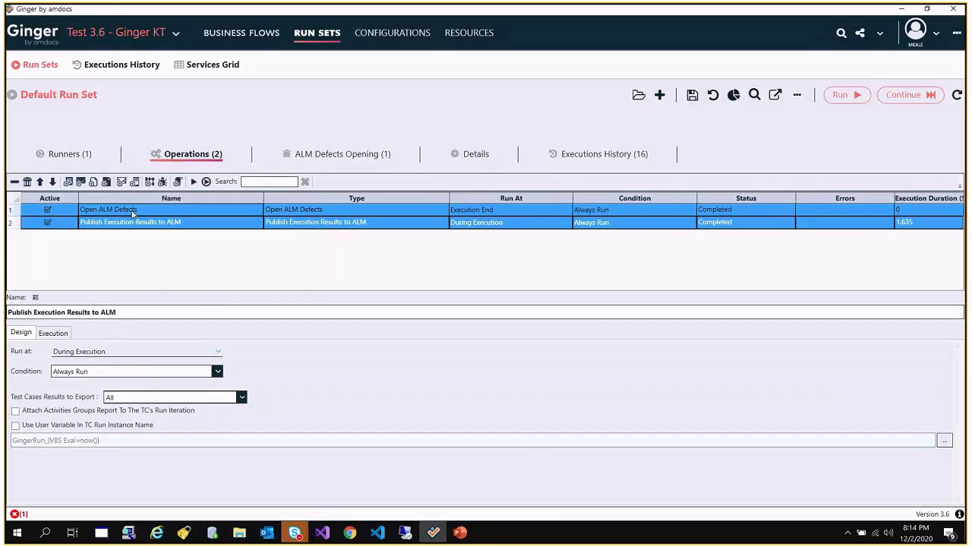
# Step: Add a second Octane defect profile with default values and select Some Name 3 as the Open ALM Defects operation's profile
pyautogui.click(879, 34)
pyautogui.click(846, 87)
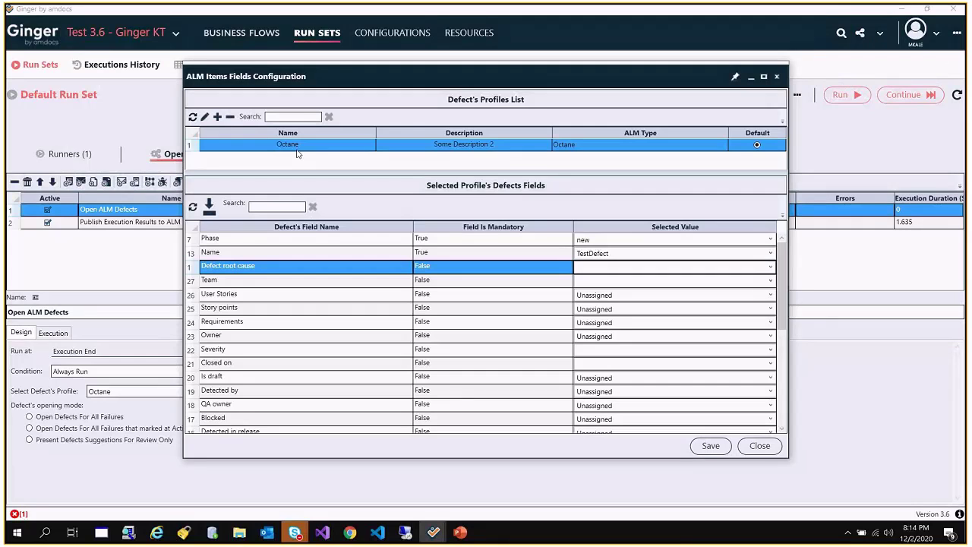
pyautogui.click(390, 148)
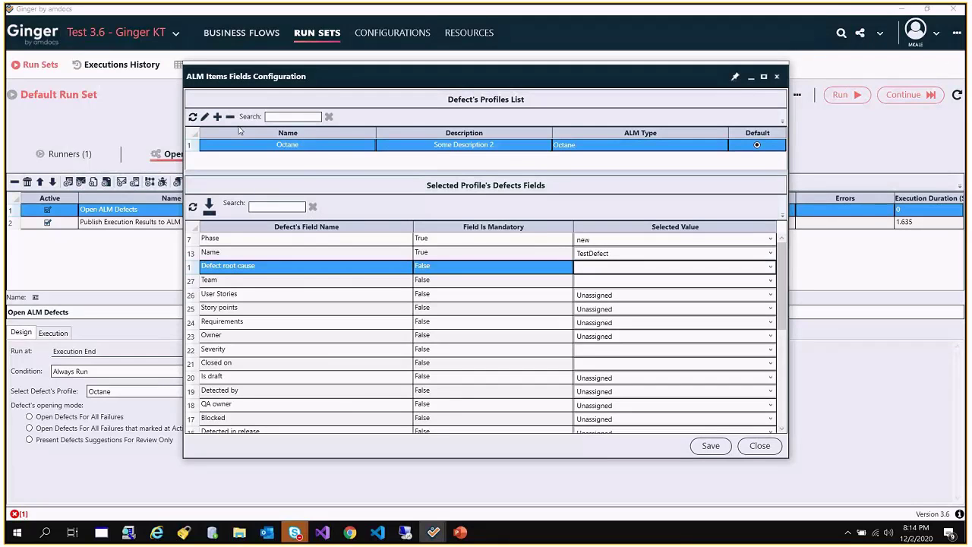
pyautogui.click(218, 118)
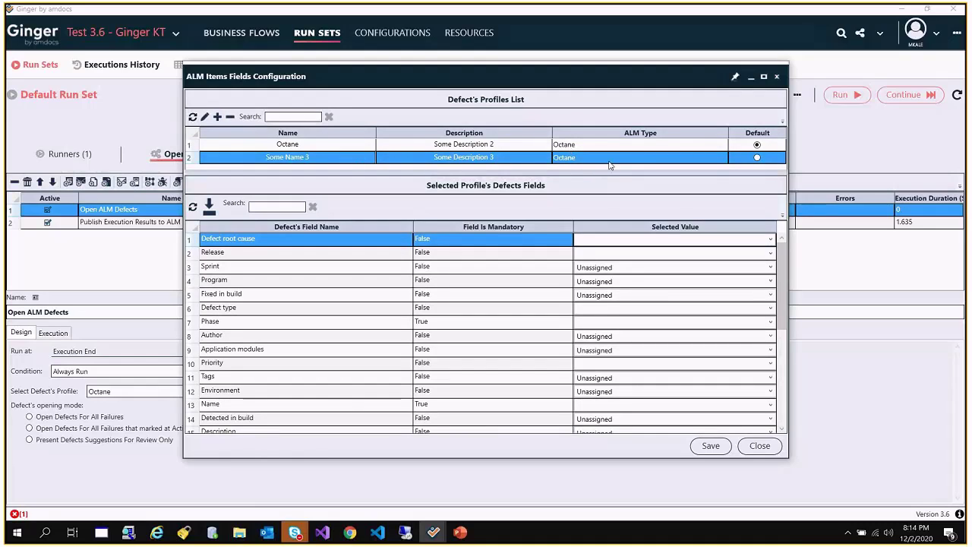
pyautogui.click(759, 446)
pyautogui.click(224, 392)
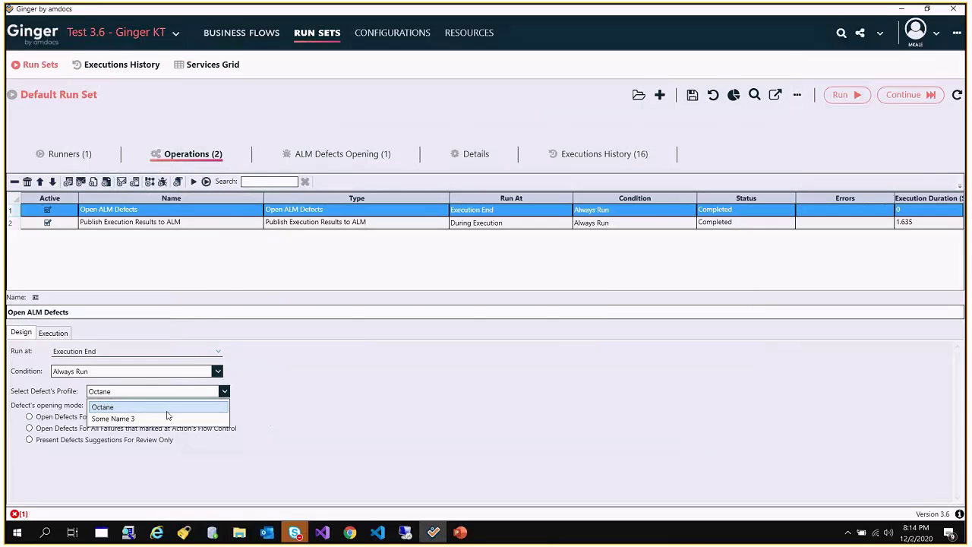
pyautogui.click(220, 415)
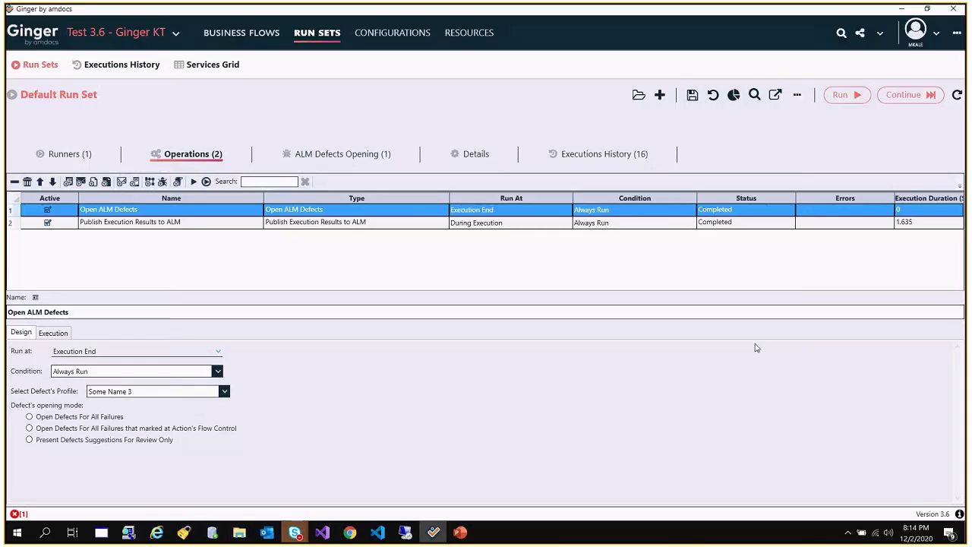
# Step: Open the ALM connection settings and select JIRA as the ALM type
pyautogui.click(861, 38)
pyautogui.click(849, 81)
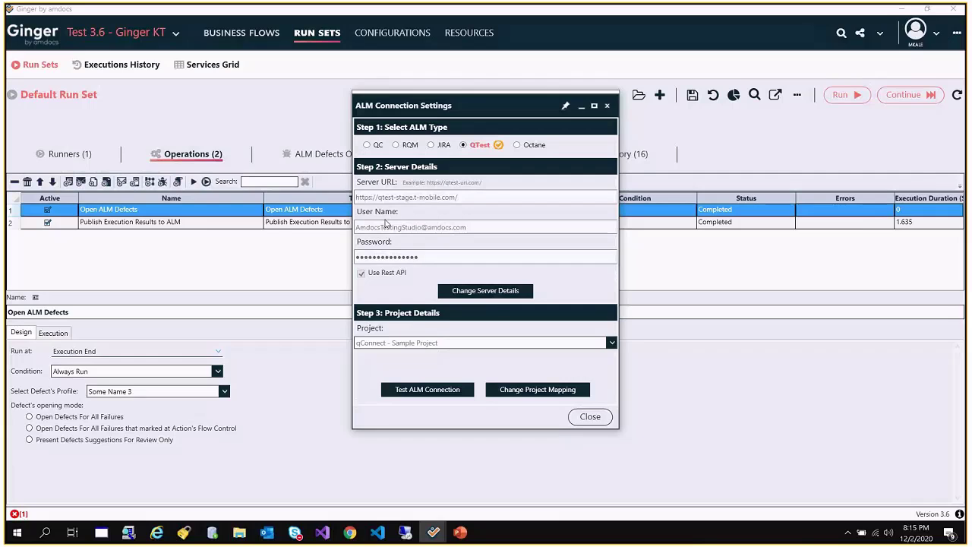
pyautogui.click(442, 144)
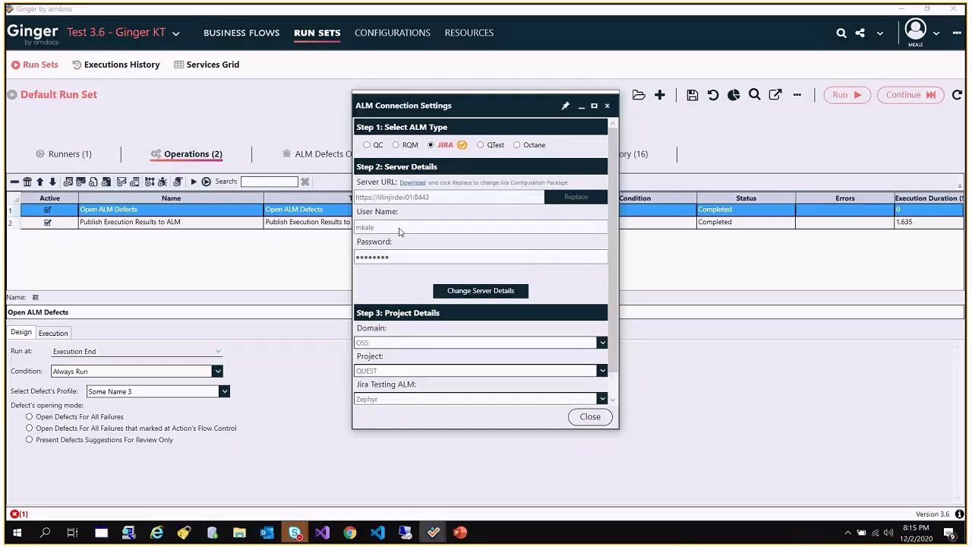
pyautogui.scroll(-1, 617, 305)
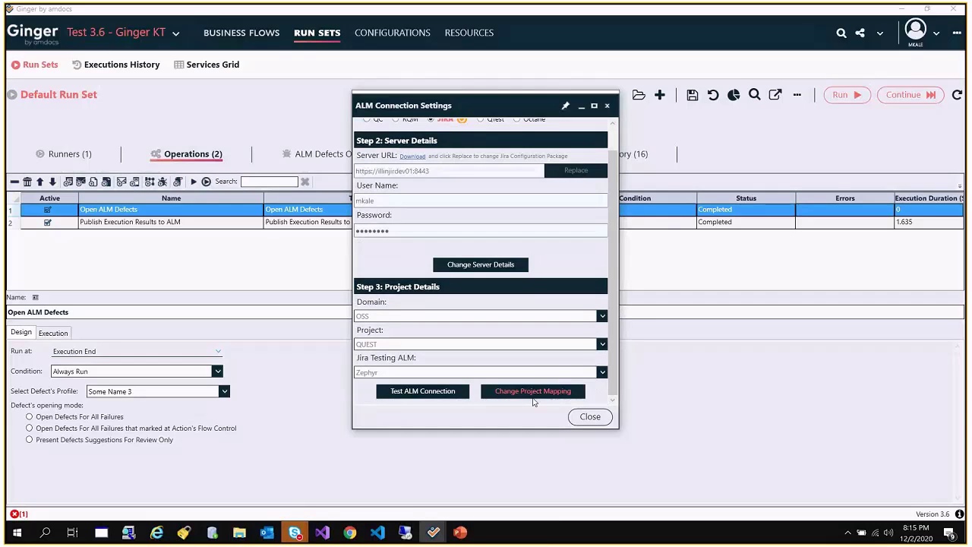
# Step: Examine the domain and Jira Testing ALM choices in the JIRA project mapping and close the connection settings without saving the mapping
pyautogui.click(412, 316)
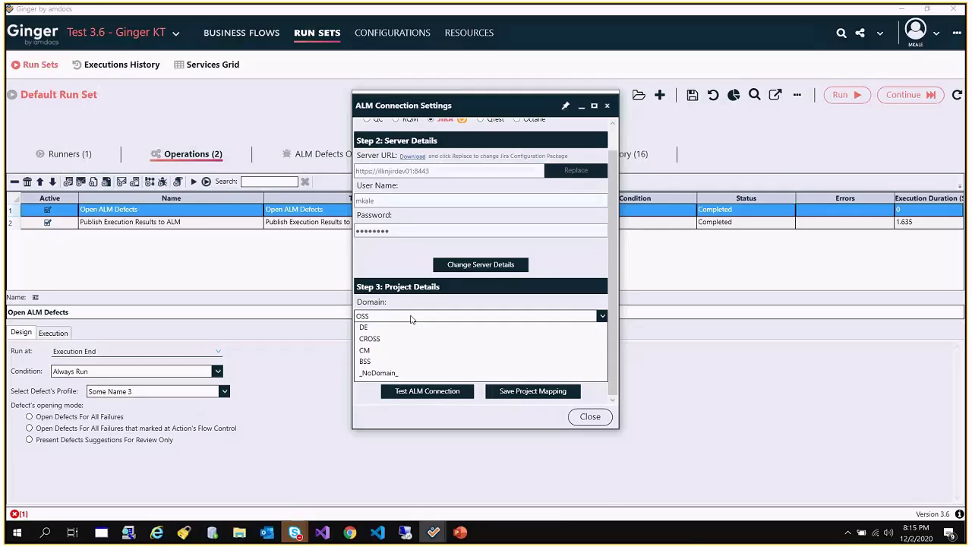
pyautogui.click(378, 365)
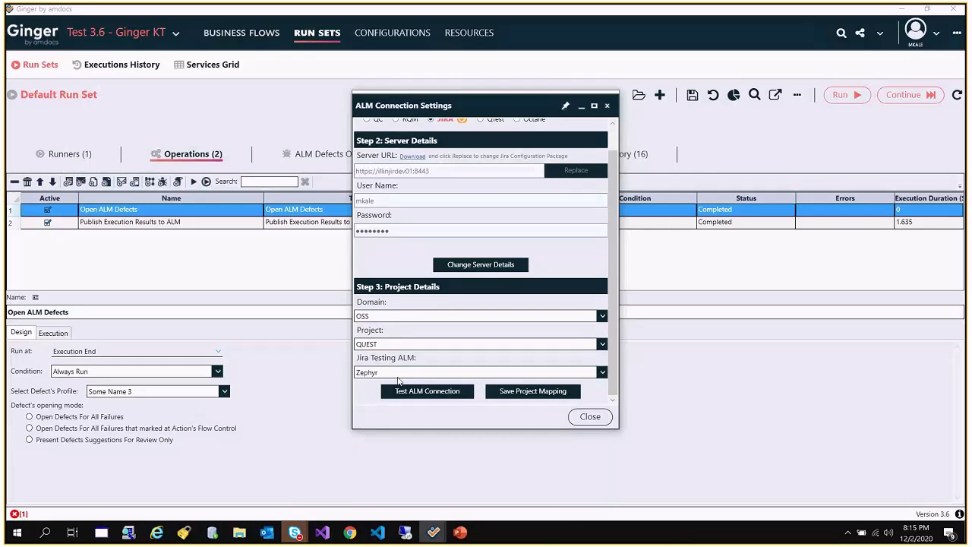
pyautogui.click(601, 374)
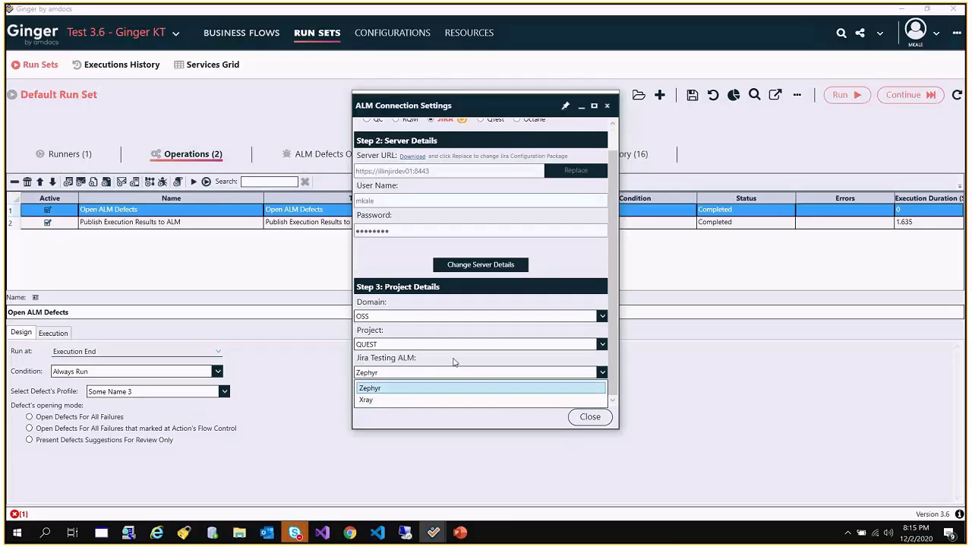
pyautogui.click(421, 372)
pyautogui.click(406, 373)
pyautogui.click(405, 373)
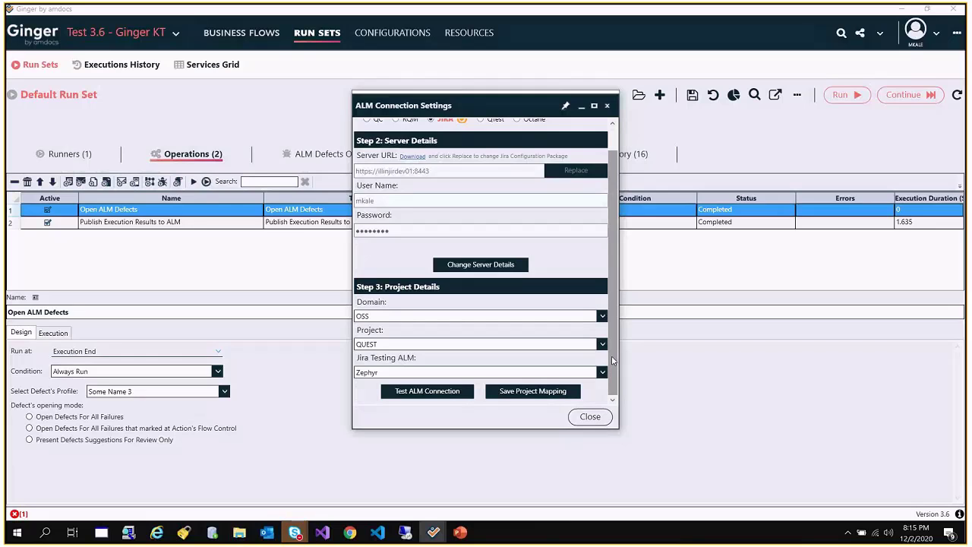
pyautogui.scroll(2, 613, 362)
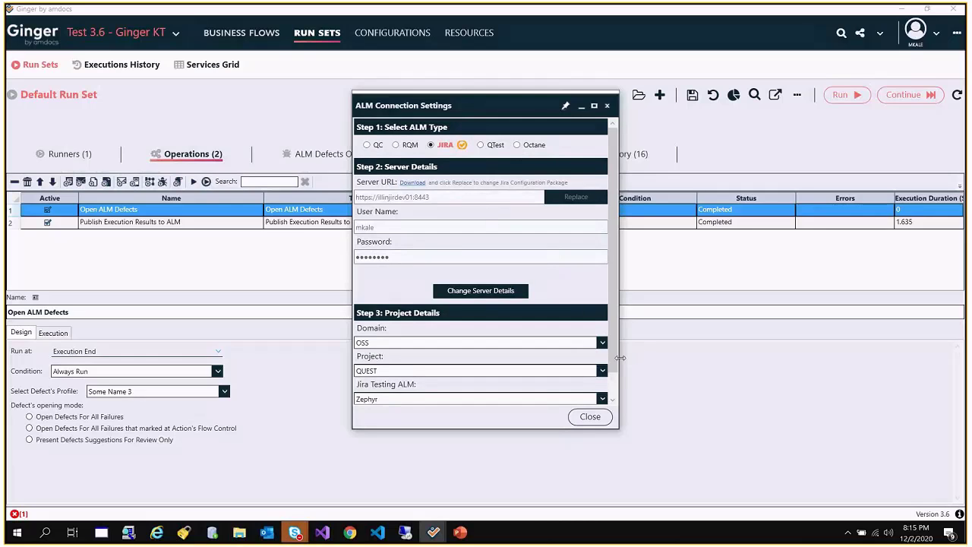
pyautogui.scroll(-2, 615, 358)
pyautogui.click(590, 417)
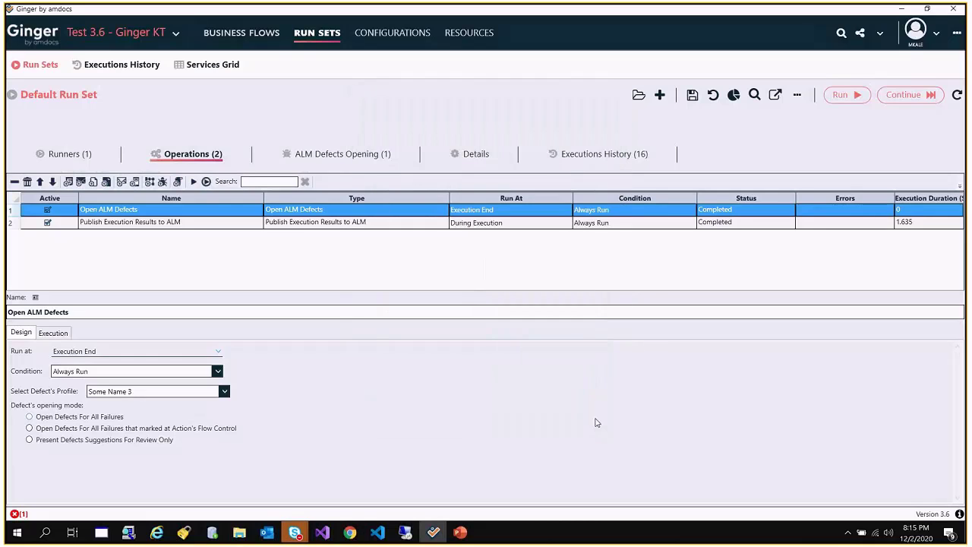